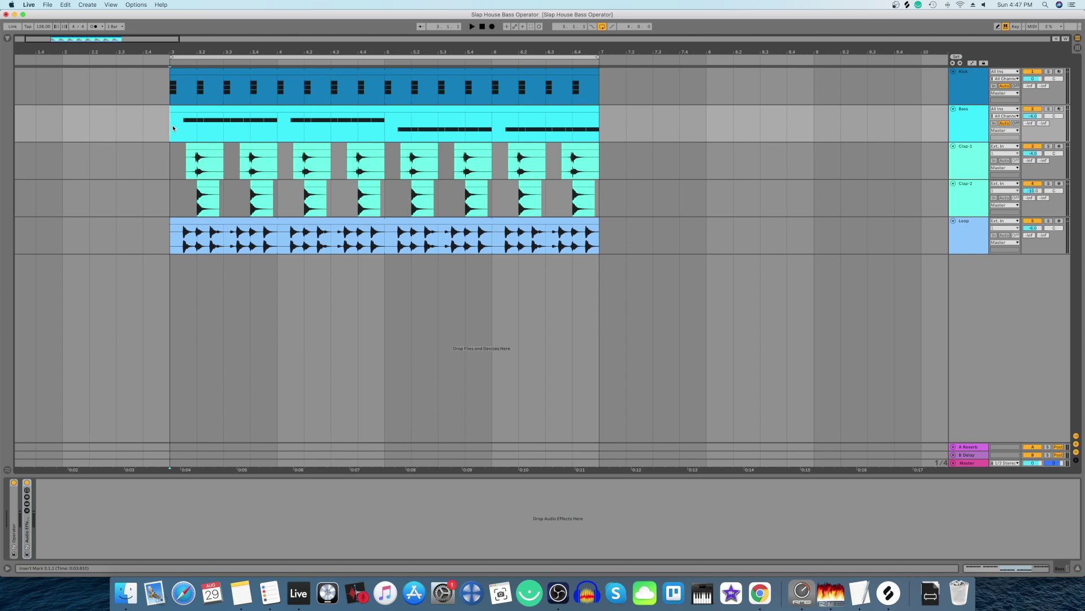
Audition the beat, then insert a new MIDI track below the Bass track.
{"action": "key", "text": "space"}
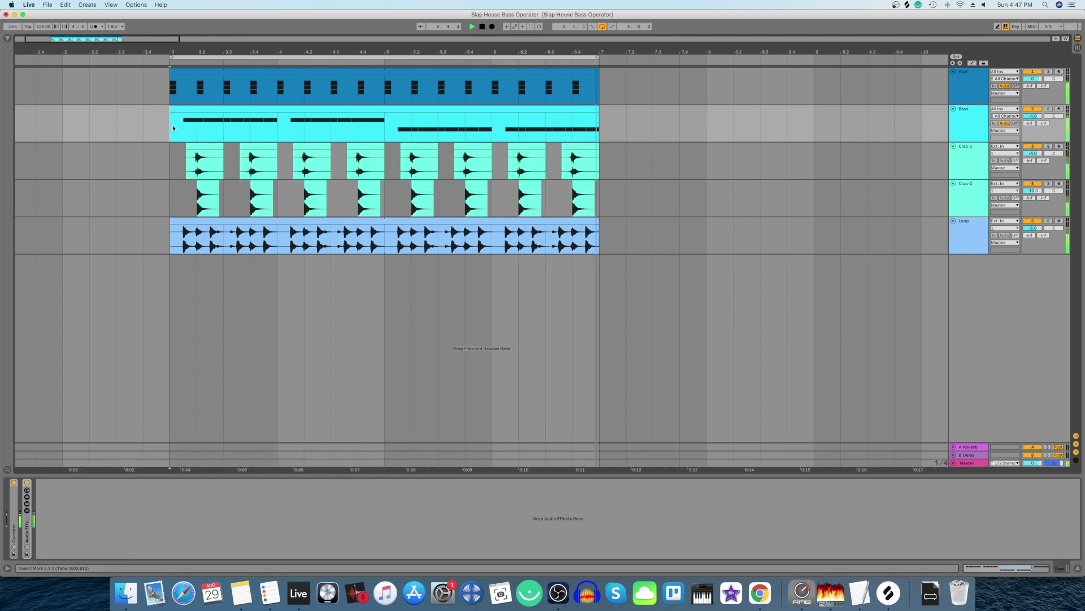
{"action": "key", "text": "space"}
{"action": "left_click", "coordinate": [964, 128]}
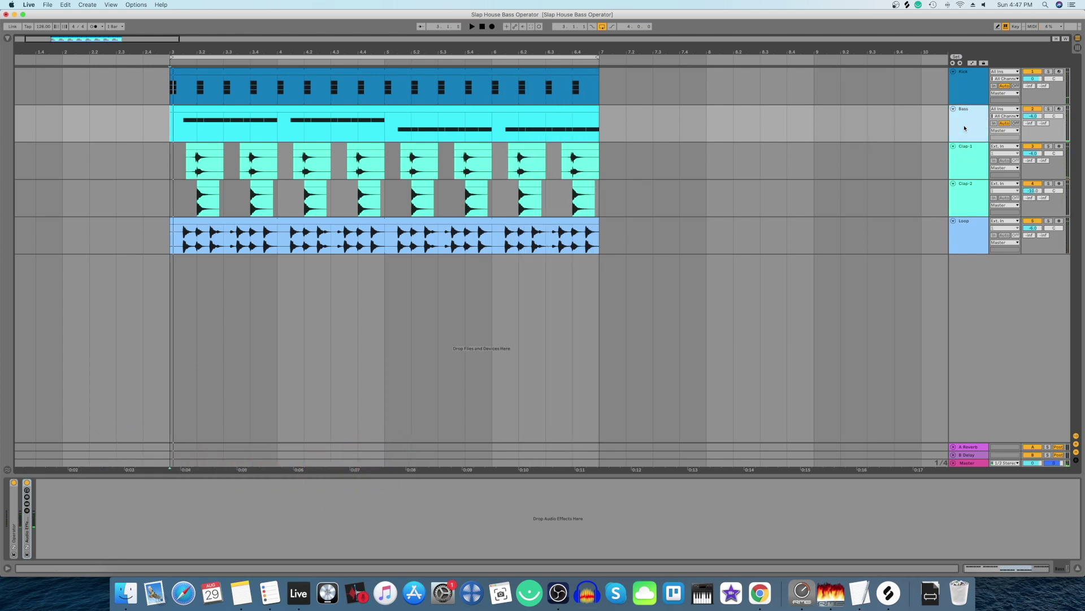
{"action": "right_click", "coordinate": [965, 128]}
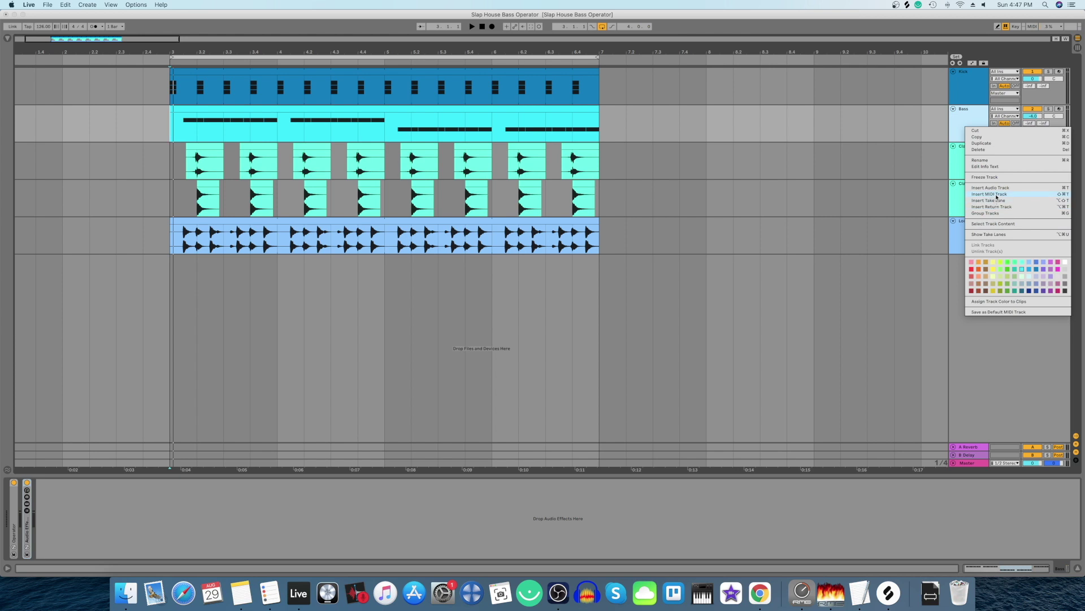
{"action": "left_click", "coordinate": [998, 195]}
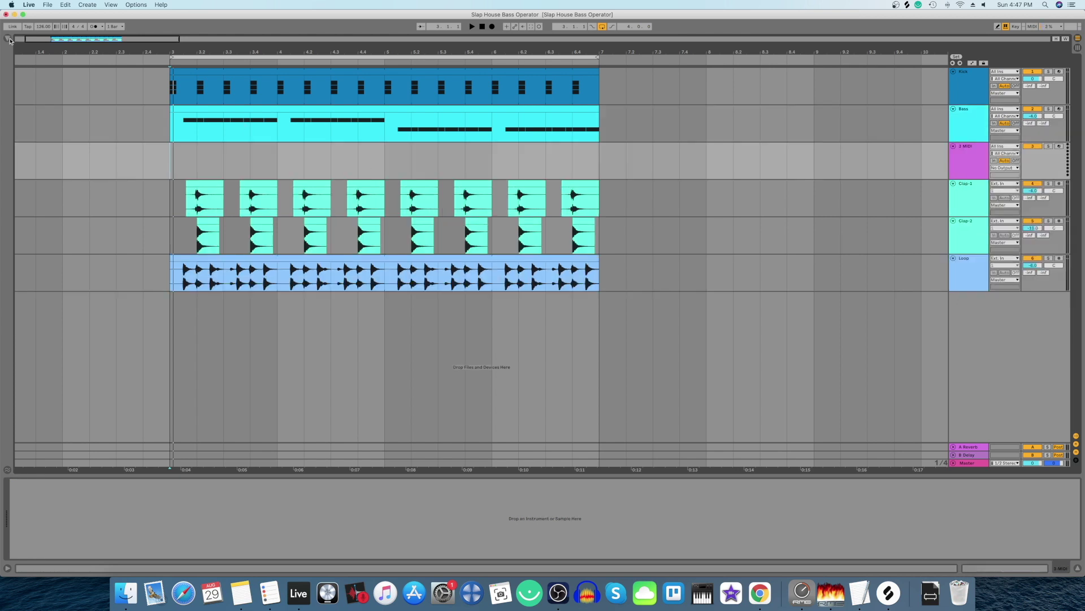
Load Operator onto the new MIDI track and move the Bass clip onto it.
{"action": "left_click", "coordinate": [7, 39]}
{"action": "double_click", "coordinate": [85, 66]}
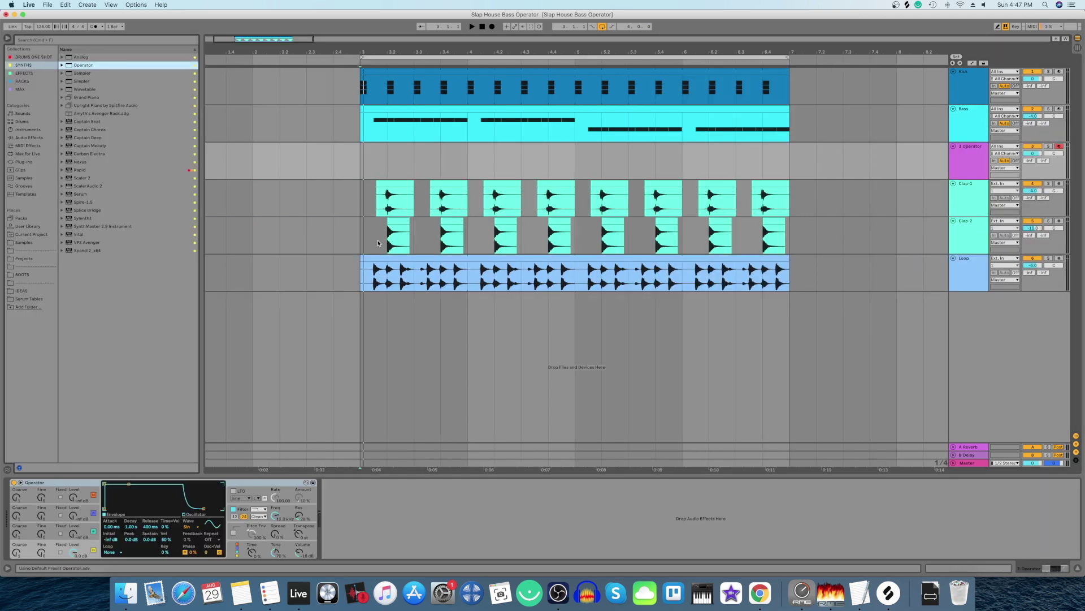
{"action": "left_click_drag", "start_coordinate": [575, 105], "coordinate": [557, 145]}
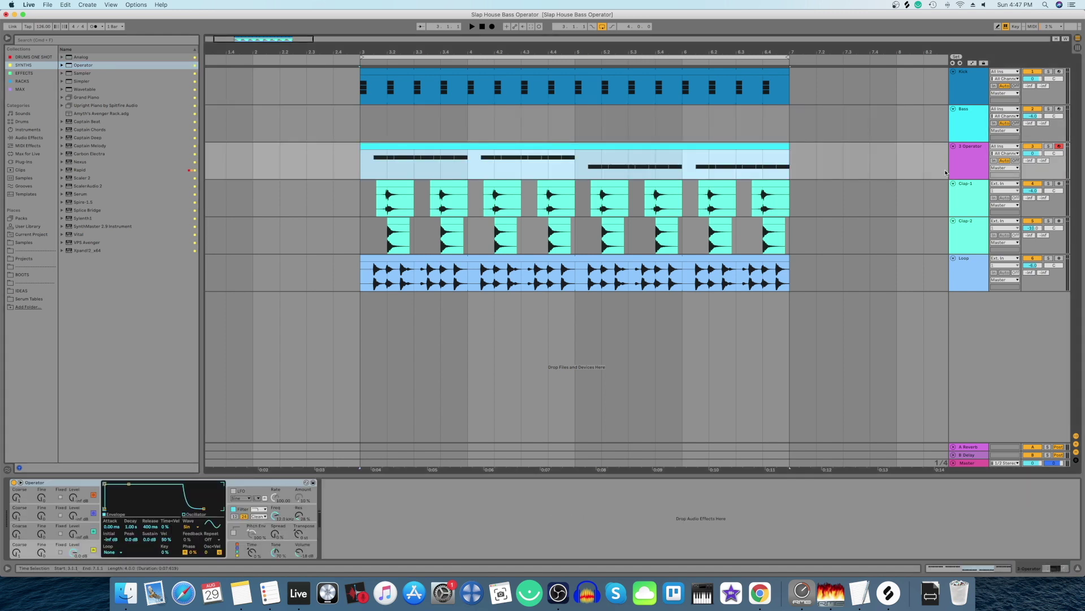
{"action": "left_click", "coordinate": [958, 160]}
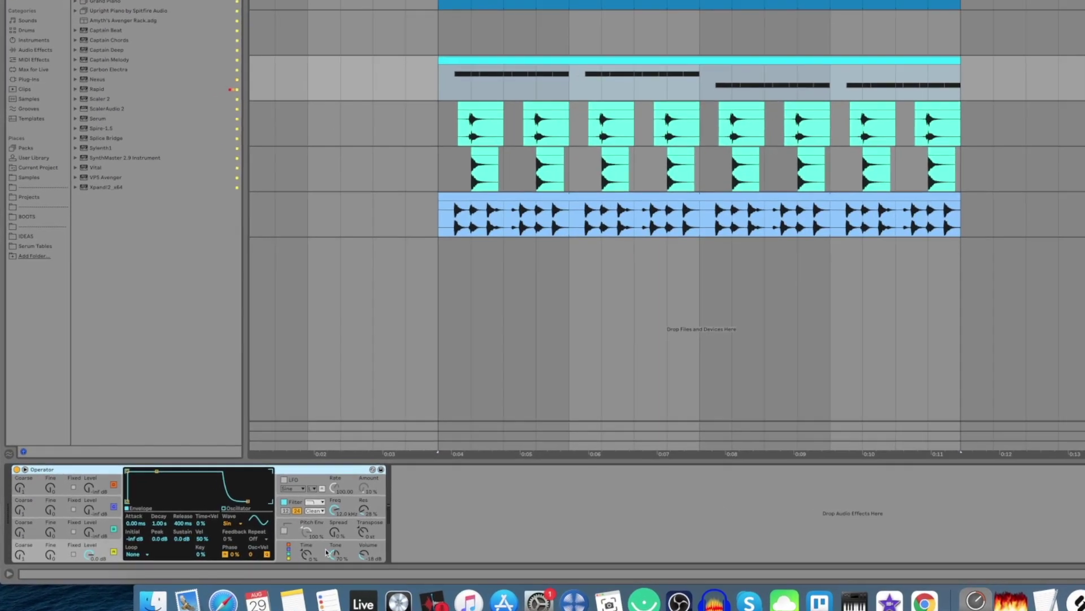
In Operator's global settings, set Tone to 36% and Voices to 1.
{"action": "left_click", "coordinate": [271, 544]}
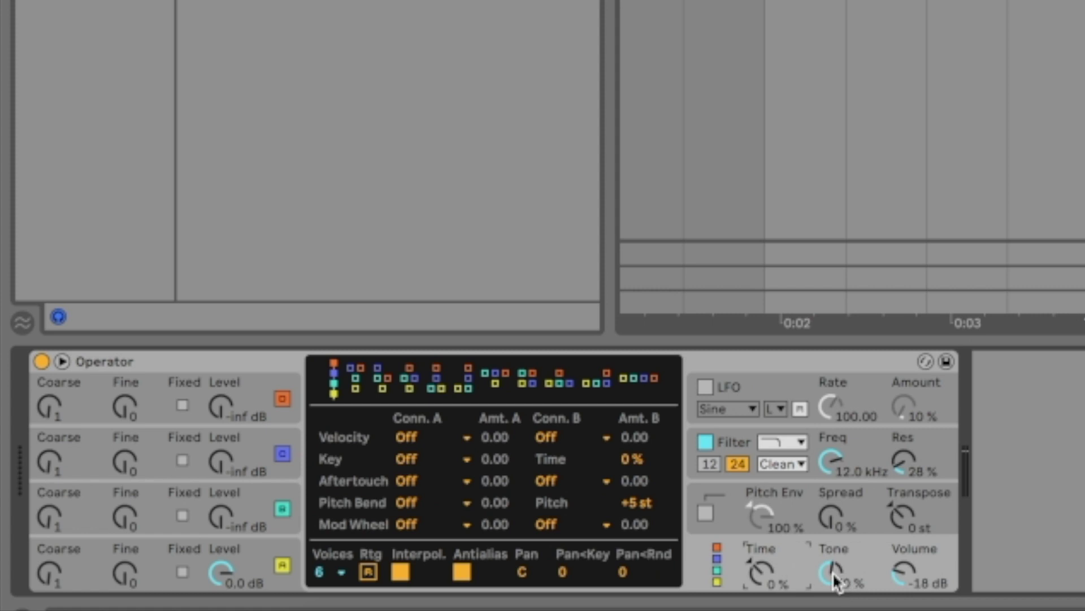
{"action": "left_click_drag", "start_coordinate": [838, 582], "coordinate": [838, 599]}
{"action": "left_click", "coordinate": [333, 570]}
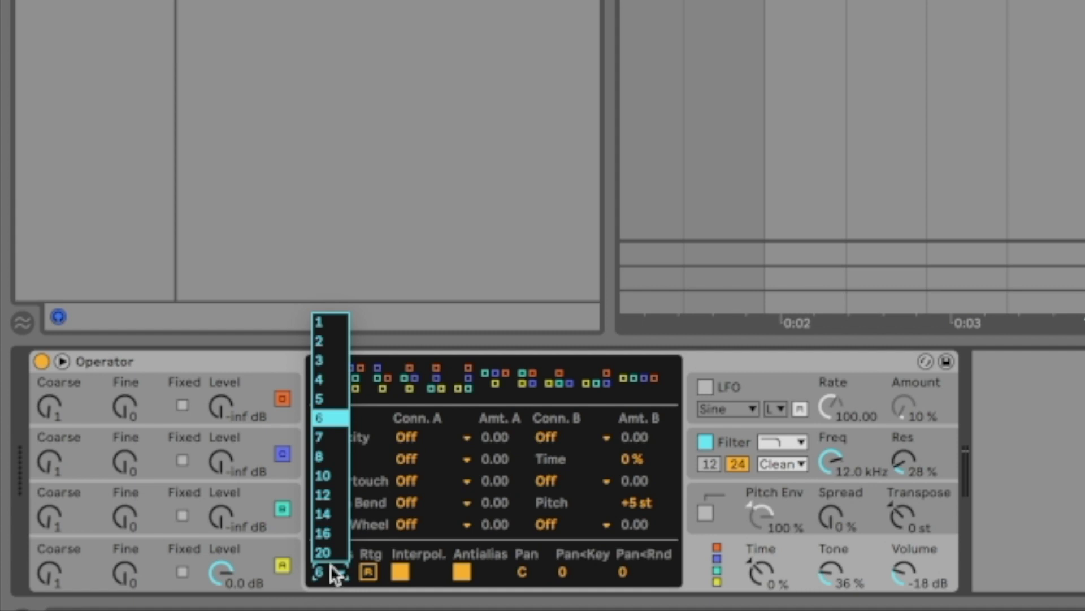
{"action": "left_click", "coordinate": [340, 326]}
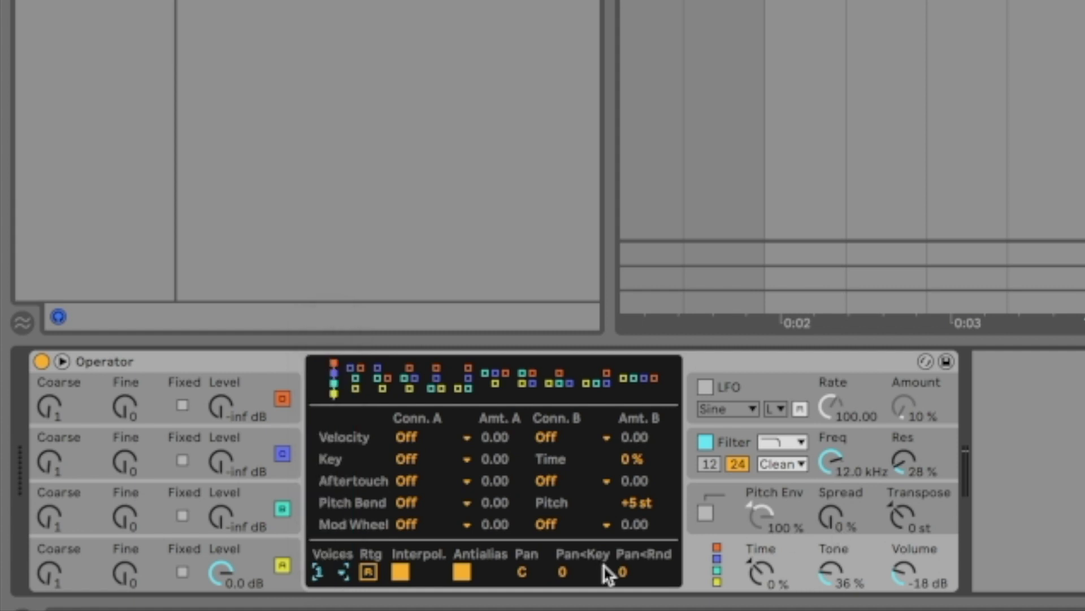
Set oscillator A's waveform to Saw D.
{"action": "left_click", "coordinate": [246, 554]}
{"action": "left_click", "coordinate": [591, 497]}
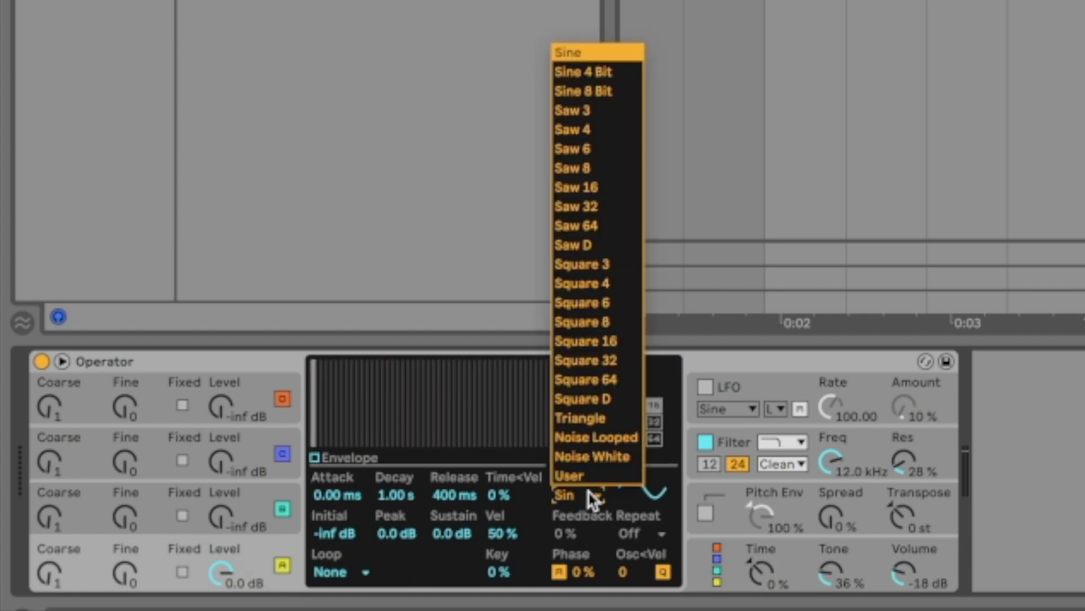
{"action": "left_click", "coordinate": [601, 245]}
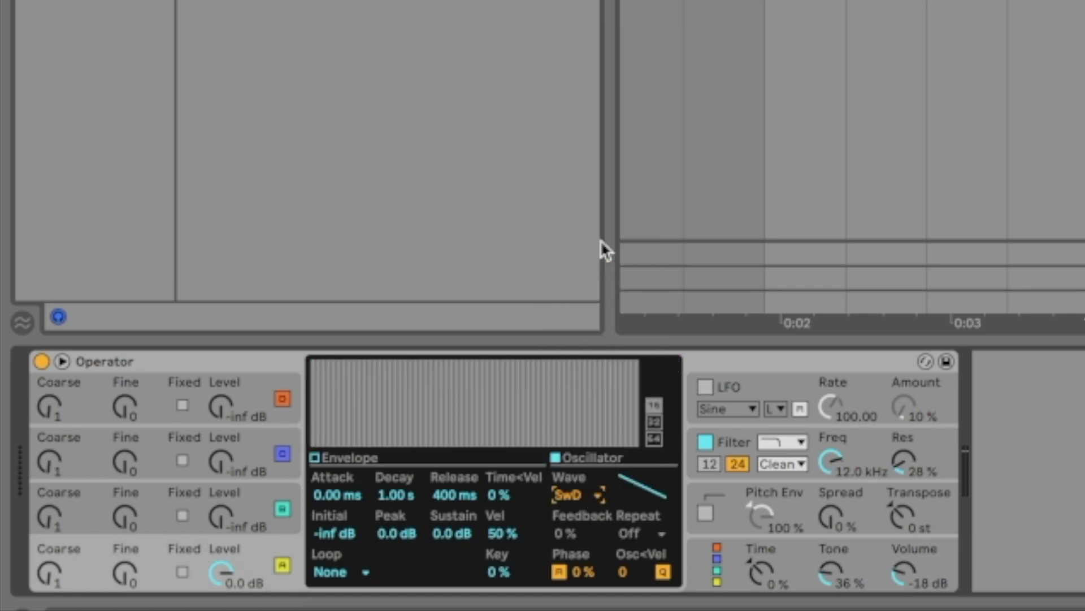
{"action": "left_click", "coordinate": [450, 495]}
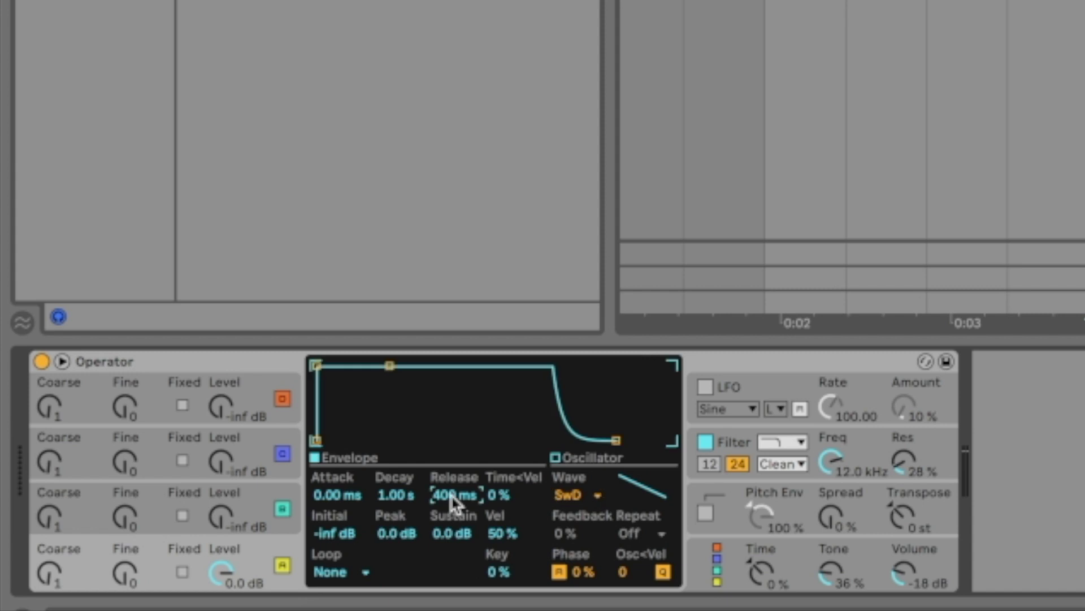
Give oscillator B 0 dB level, 0 dB sustain, 50 ms release and 21% phase.
{"action": "left_click", "coordinate": [242, 501]}
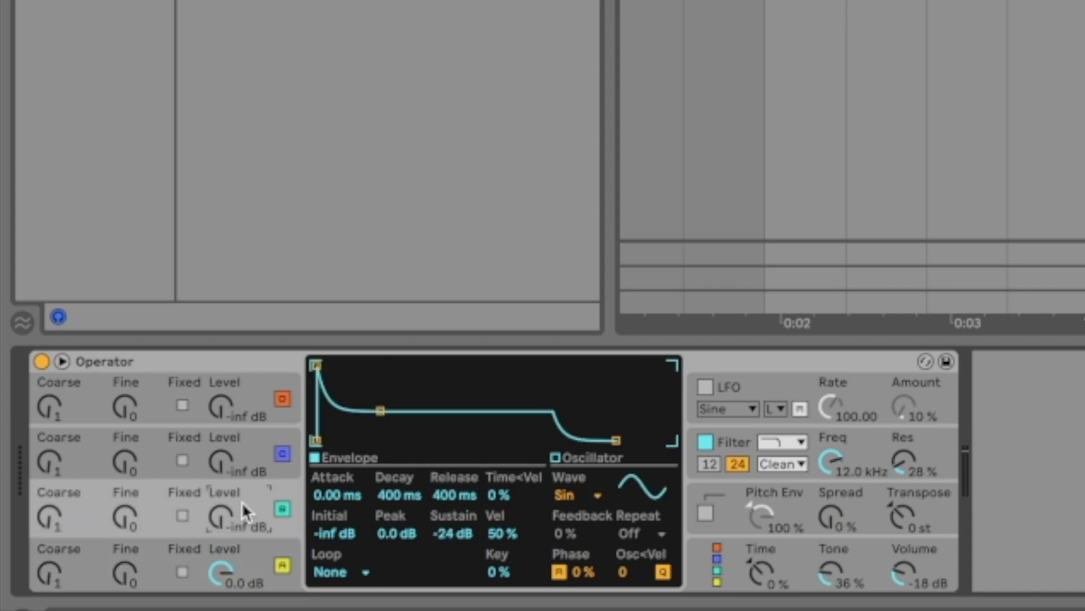
{"action": "left_click_drag", "start_coordinate": [219, 516], "coordinate": [219, 481]}
{"action": "left_click_drag", "start_coordinate": [452, 528], "coordinate": [452, 497]}
{"action": "left_click", "coordinate": [453, 493]}
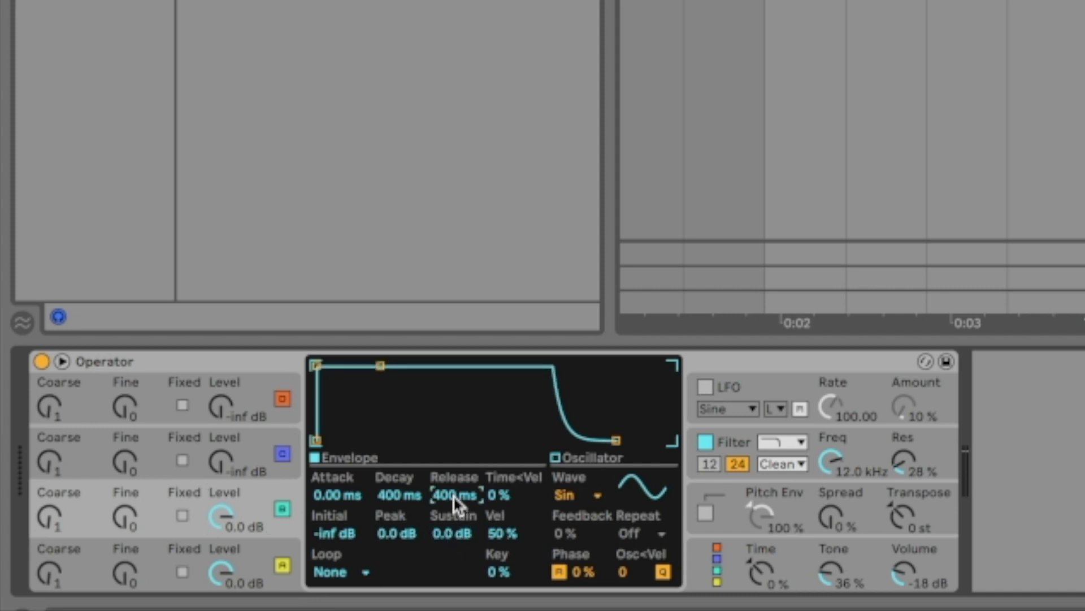
{"action": "type", "text": "50"}
{"action": "key", "text": "Return"}
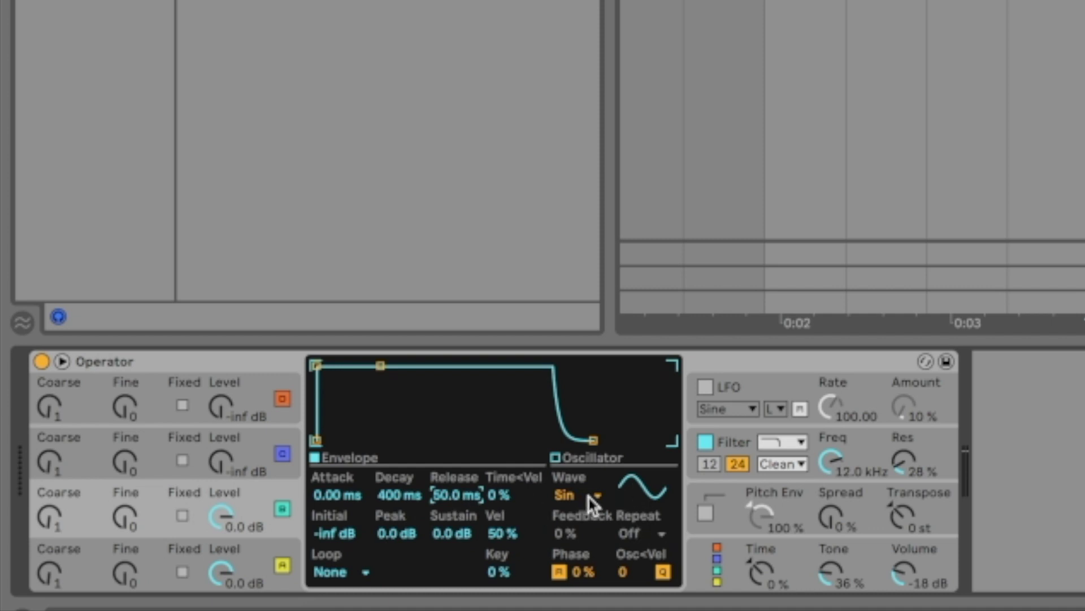
{"action": "left_click", "coordinate": [579, 573]}
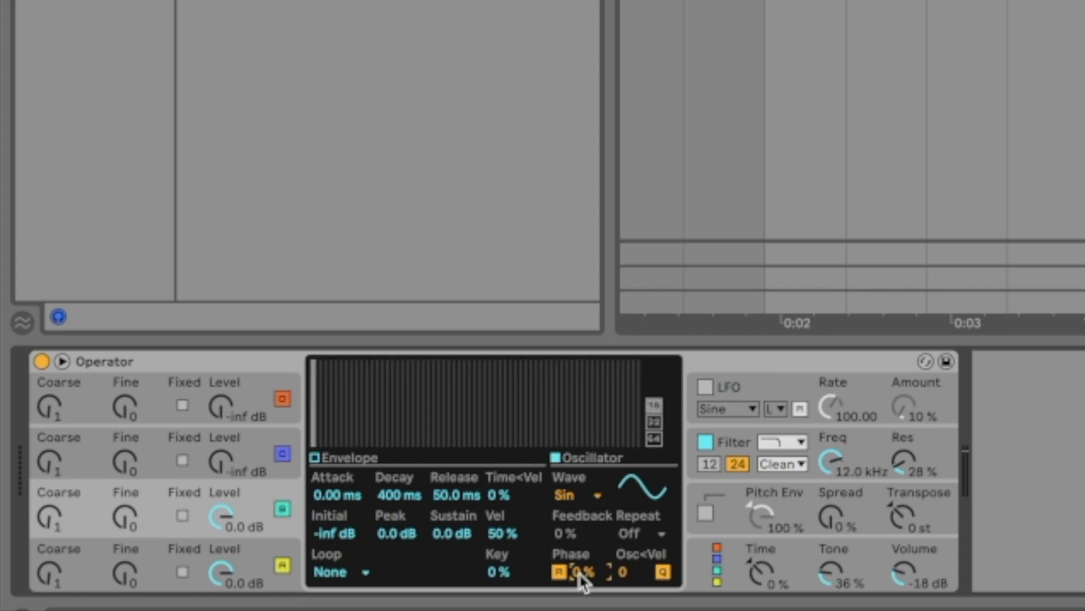
{"action": "key", "text": "Return"}
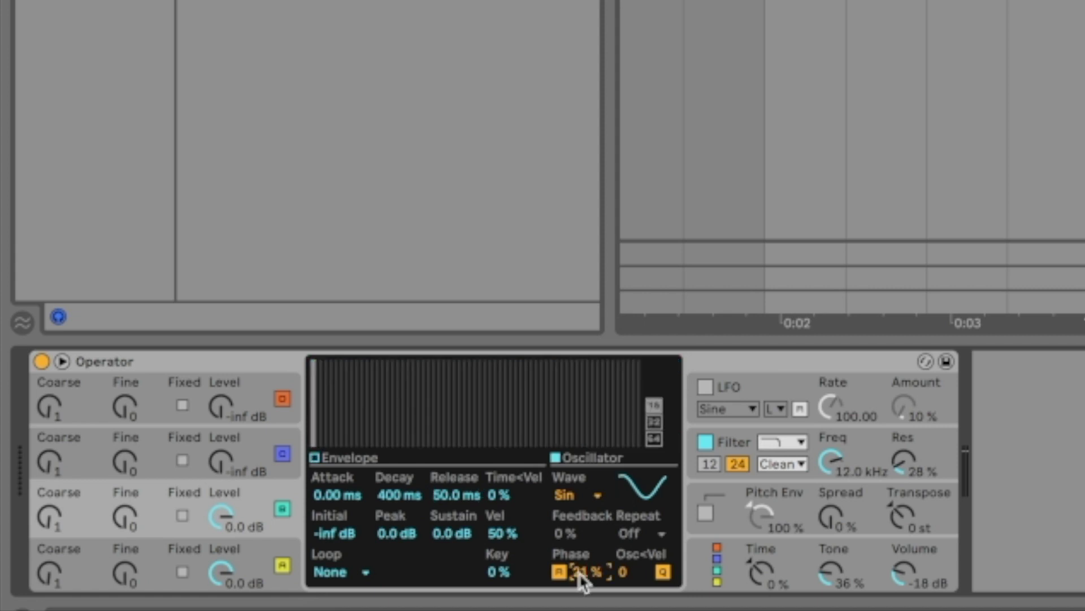
{"action": "left_click", "coordinate": [240, 443]}
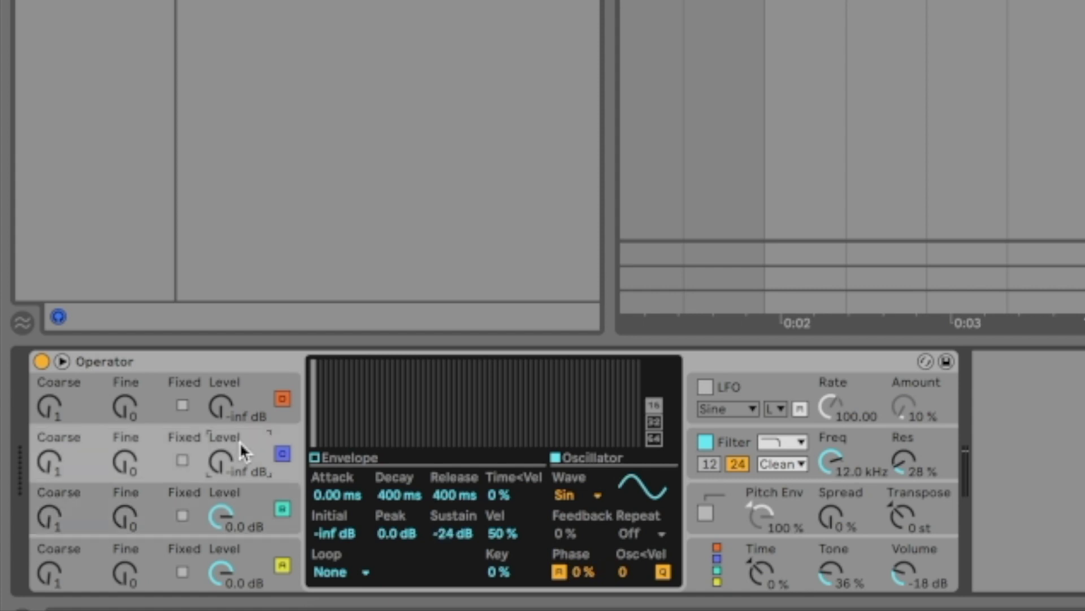
Copy oscillator B's envelope onto oscillator C and set C's wave to Saw D.
{"action": "left_click", "coordinate": [312, 455]}
{"action": "right_click", "coordinate": [405, 434]}
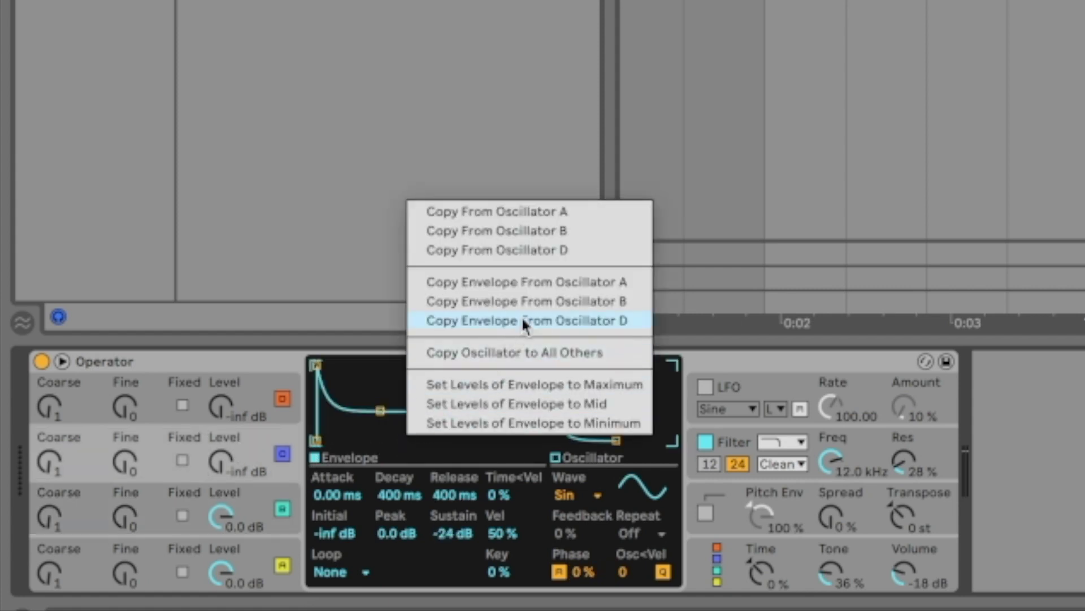
{"action": "left_click", "coordinate": [542, 301]}
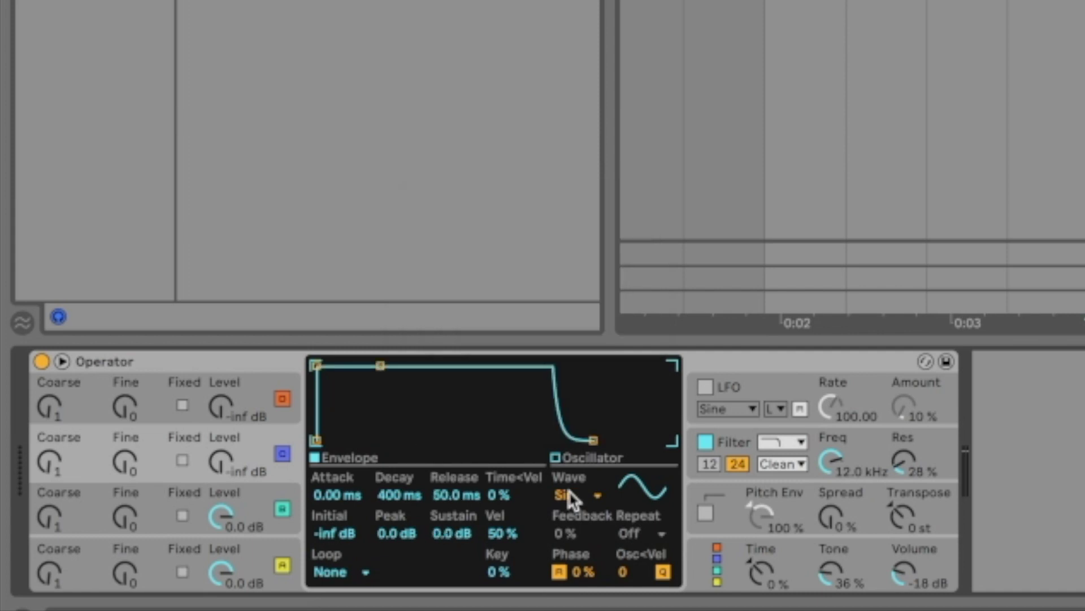
{"action": "left_click", "coordinate": [568, 491]}
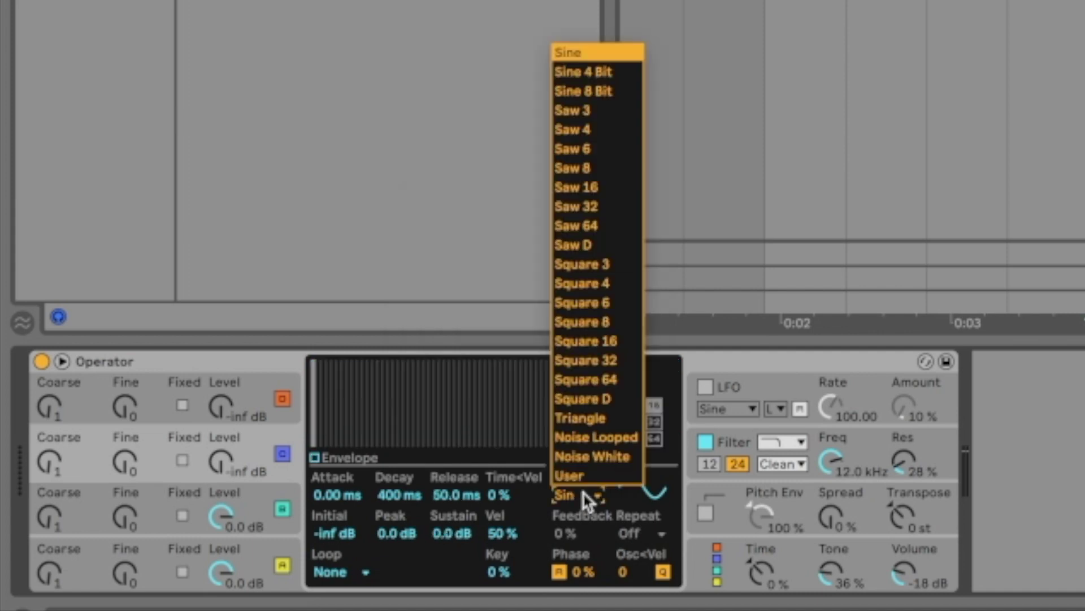
{"action": "left_click", "coordinate": [597, 242]}
Set oscillator C's phase to 51% and its level to -26 dB.
{"action": "left_click", "coordinate": [578, 571]}
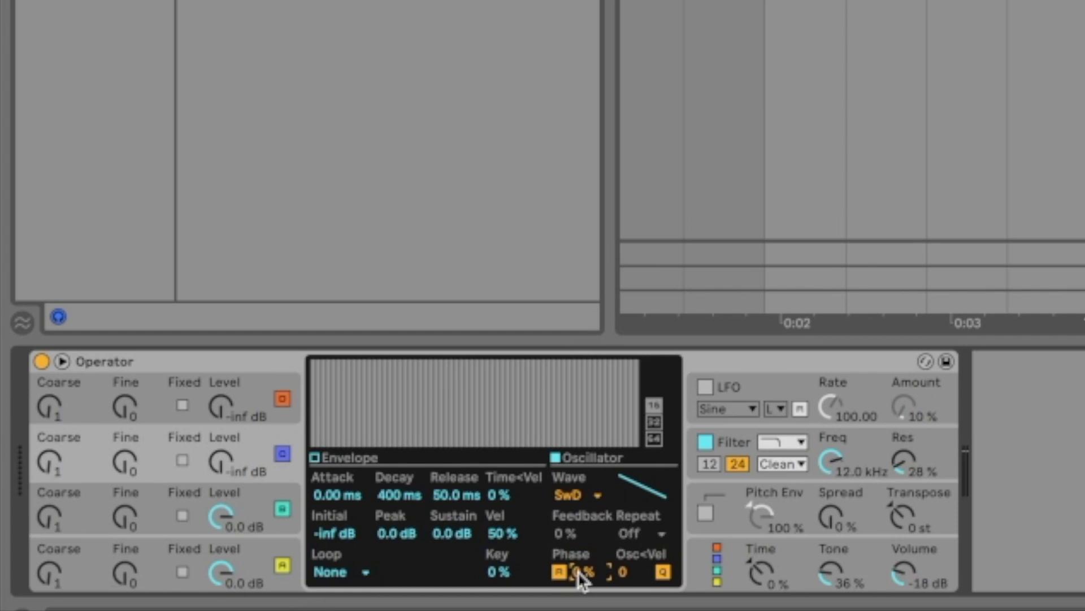
{"action": "type", "text": "51"}
{"action": "key", "text": "Return"}
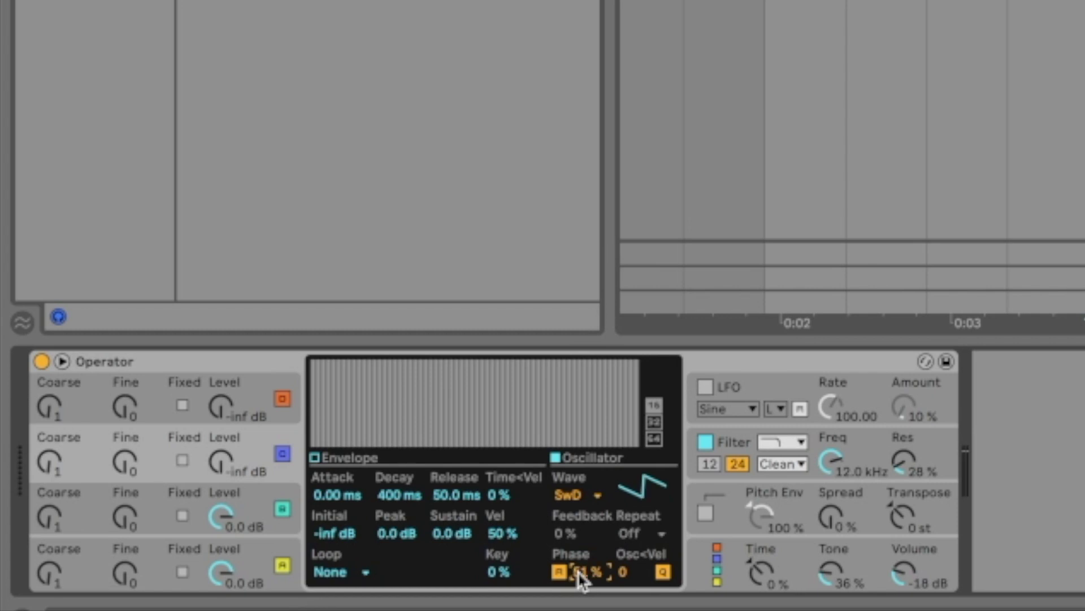
{"action": "left_click", "coordinate": [225, 463]}
{"action": "type", "text": "0"}
{"action": "key", "text": "Return"}
{"action": "type", "text": "-26"}
{"action": "key", "text": "Return"}
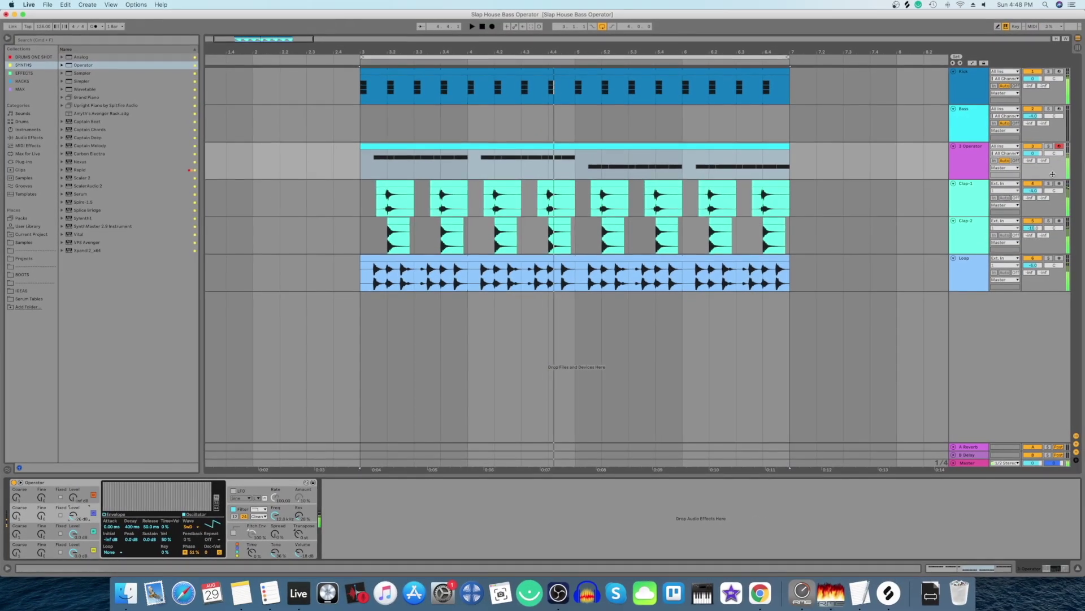
Solo the 3 Operator track and play the bass briefly from bar 3.
{"action": "left_click", "coordinate": [1048, 146]}
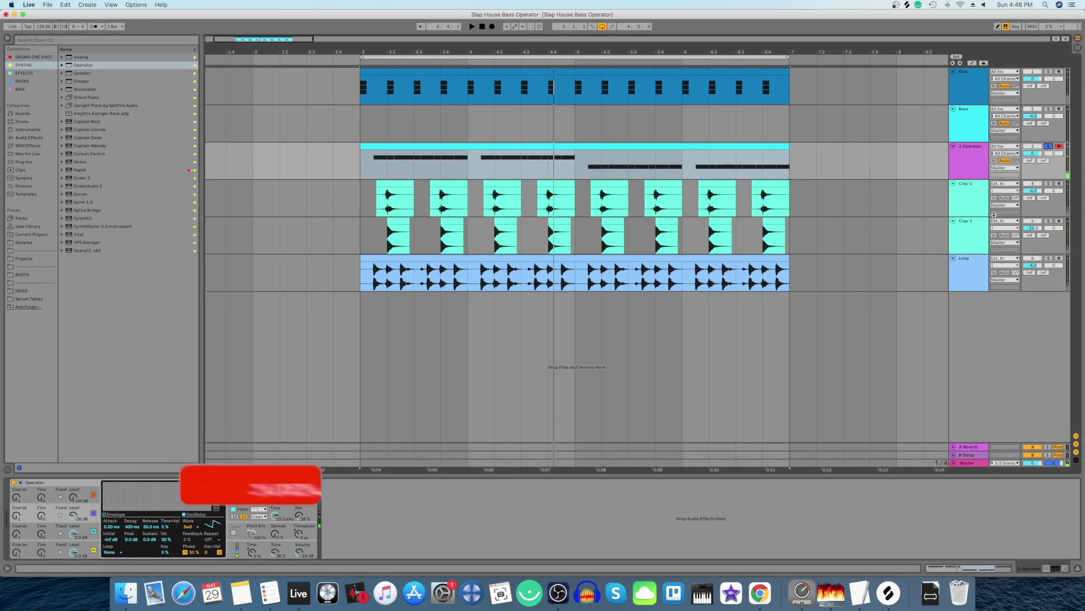
{"action": "key", "text": "space"}
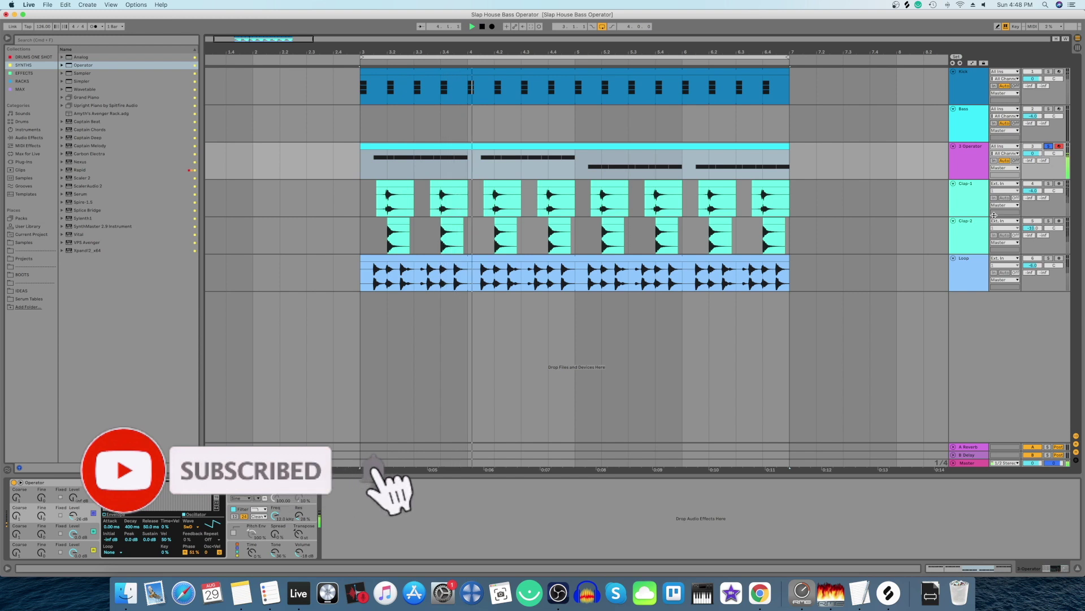
{"action": "key", "text": "space"}
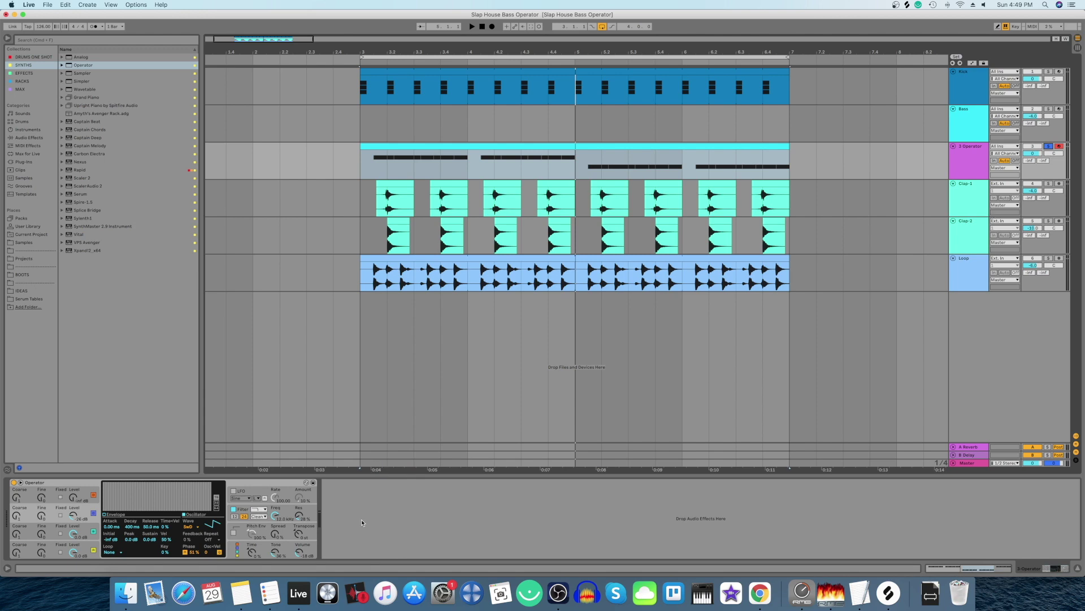
{"action": "left_click", "coordinate": [305, 510]}
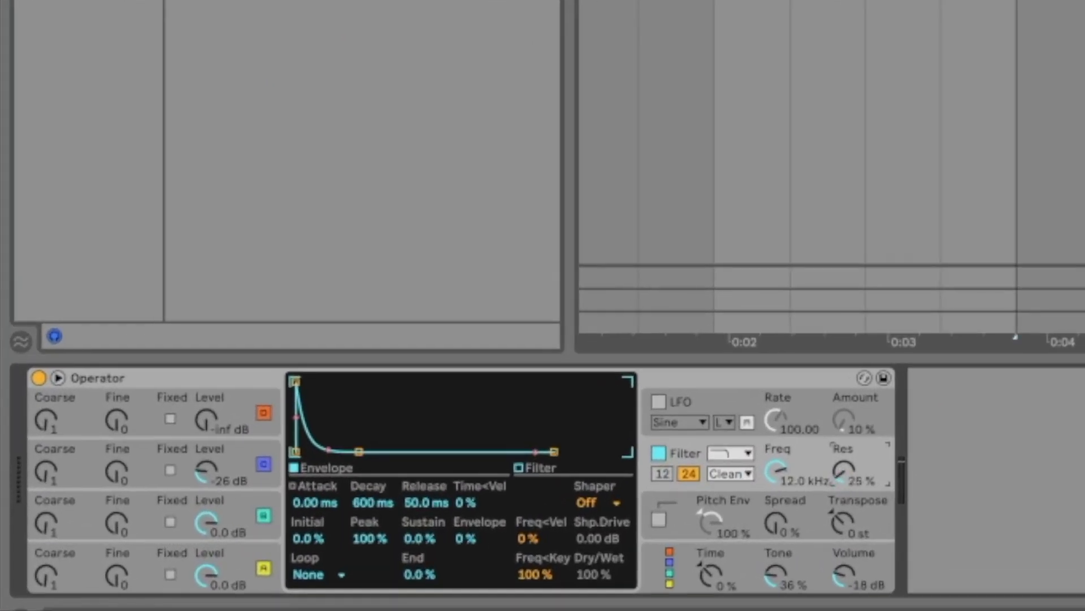
Set the filter resonance to 0%, cutoff to 107 Hz and decay to 1.93 s.
{"action": "left_click_drag", "start_coordinate": [843, 470], "coordinate": [843, 497]}
{"action": "left_click", "coordinate": [778, 478]}
{"action": "type", "text": "107"}
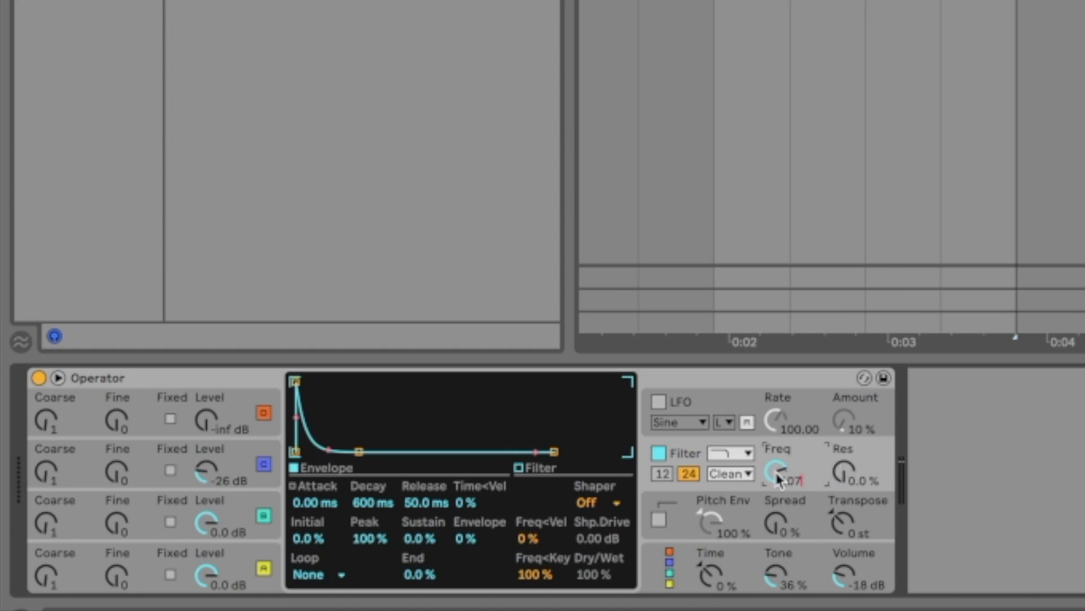
{"action": "key", "text": "Return"}
{"action": "left_click_drag", "start_coordinate": [368, 505], "coordinate": [368, 463]}
Set filter envelope sustain to 31%, envelope amount 91%, and Operator volume to -10 dB.
{"action": "left_click", "coordinate": [421, 540]}
{"action": "type", "text": "31"}
{"action": "key", "text": "Return"}
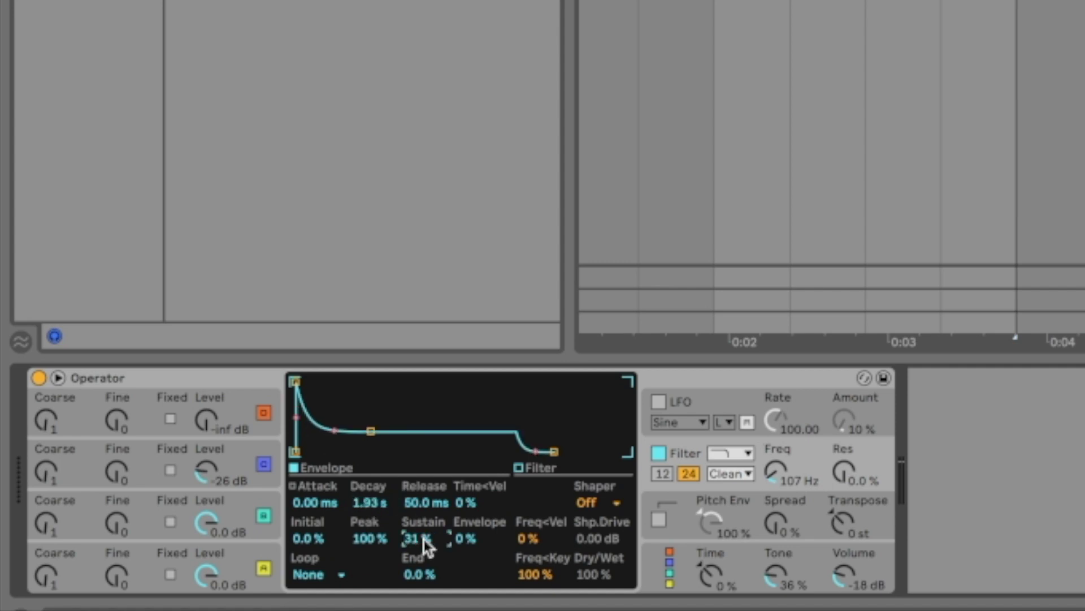
{"action": "left_click", "coordinate": [472, 541]}
{"action": "type", "text": "91"}
{"action": "key", "text": "Return"}
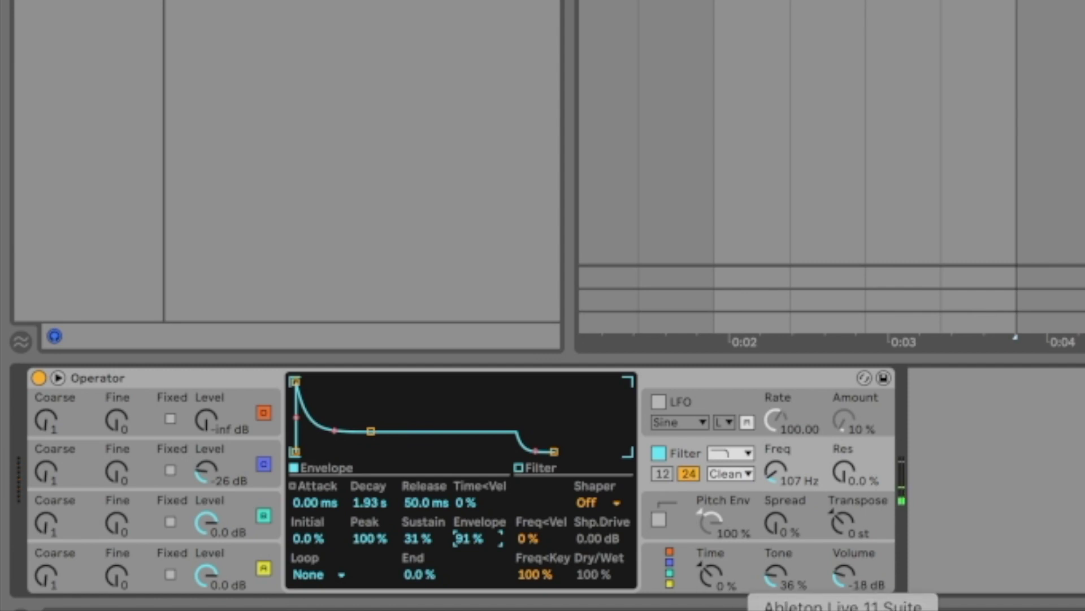
{"action": "left_click", "coordinate": [865, 584]}
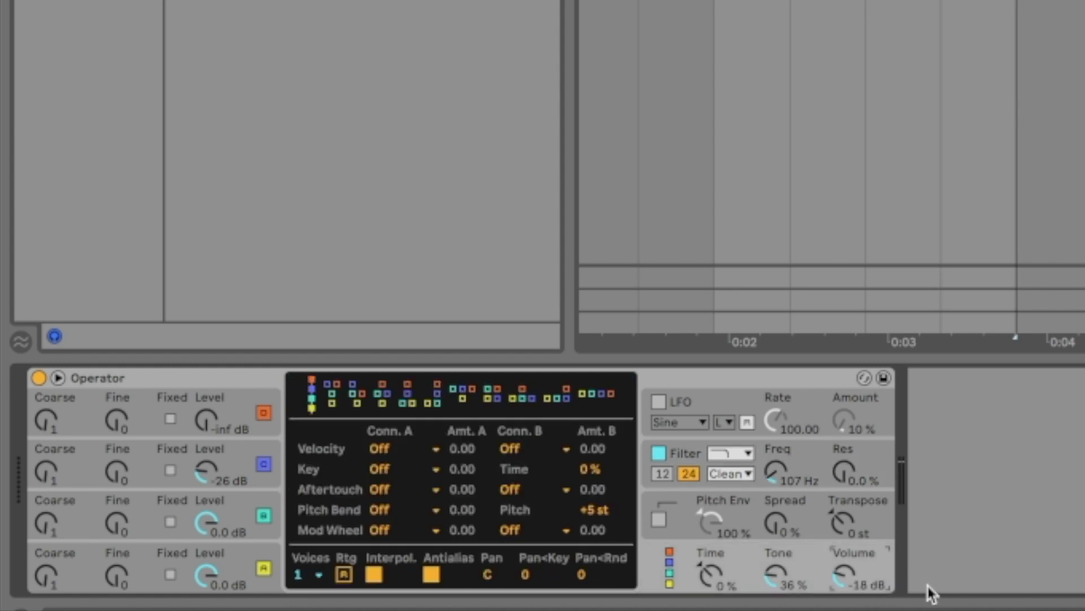
{"action": "type", "text": "-10"}
{"action": "key", "text": "Return"}
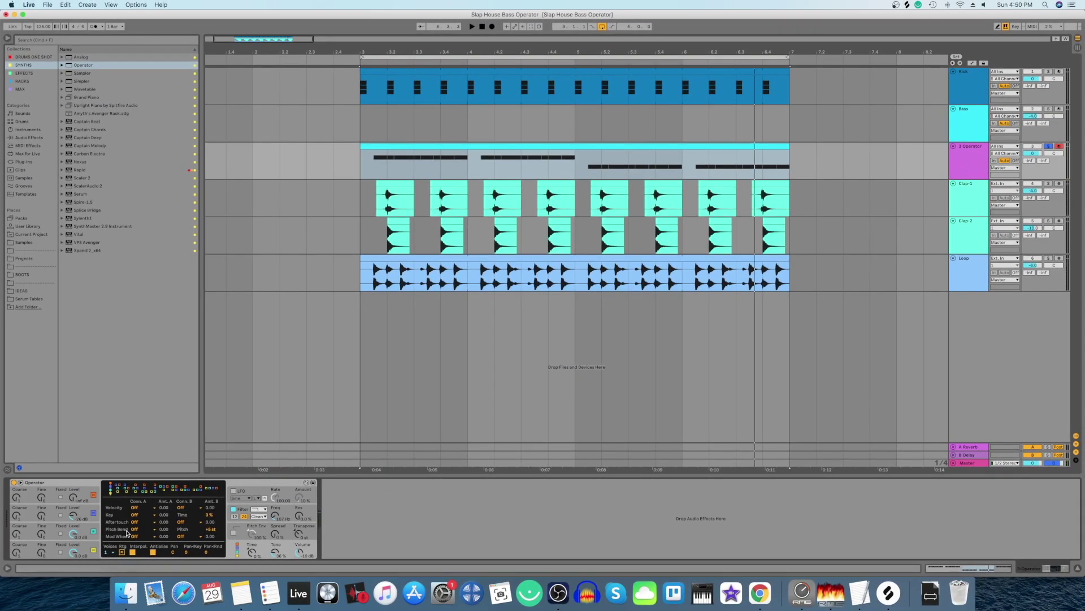
Drop a Saturator from Effects after Operator, with Base -36.0 and Medium Curve shape.
{"action": "left_click", "coordinate": [25, 73]}
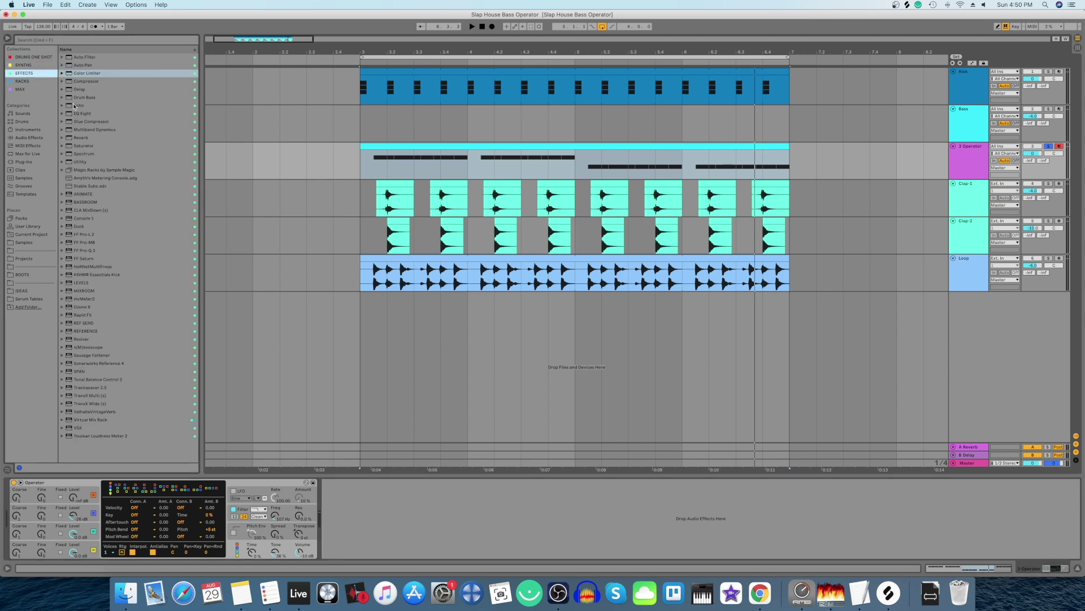
{"action": "left_click_drag", "start_coordinate": [90, 145], "coordinate": [361, 509]}
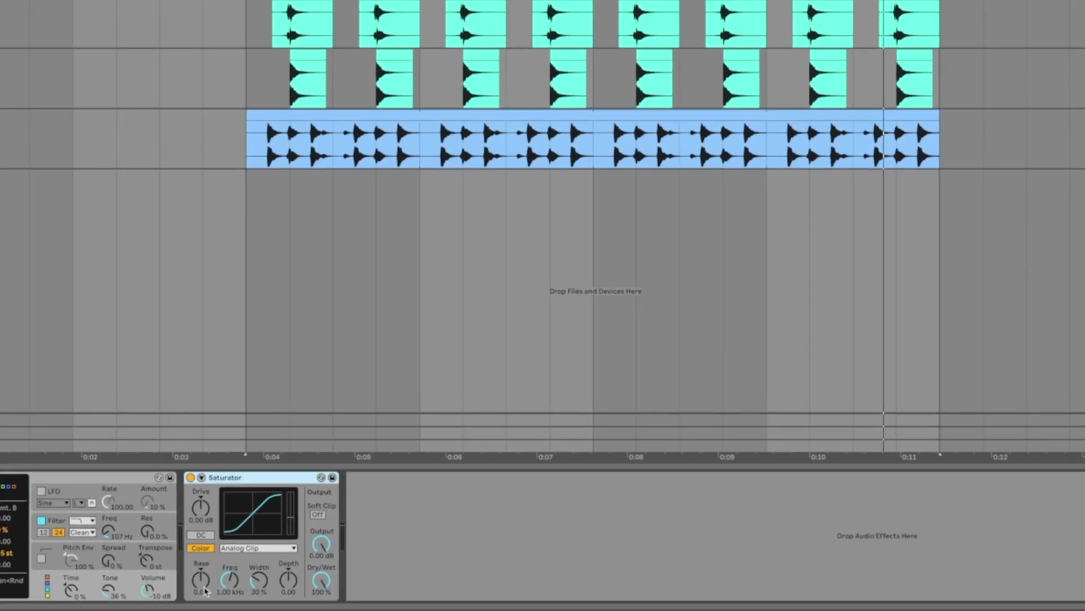
{"action": "left_click_drag", "start_coordinate": [201, 579], "coordinate": [201, 608]}
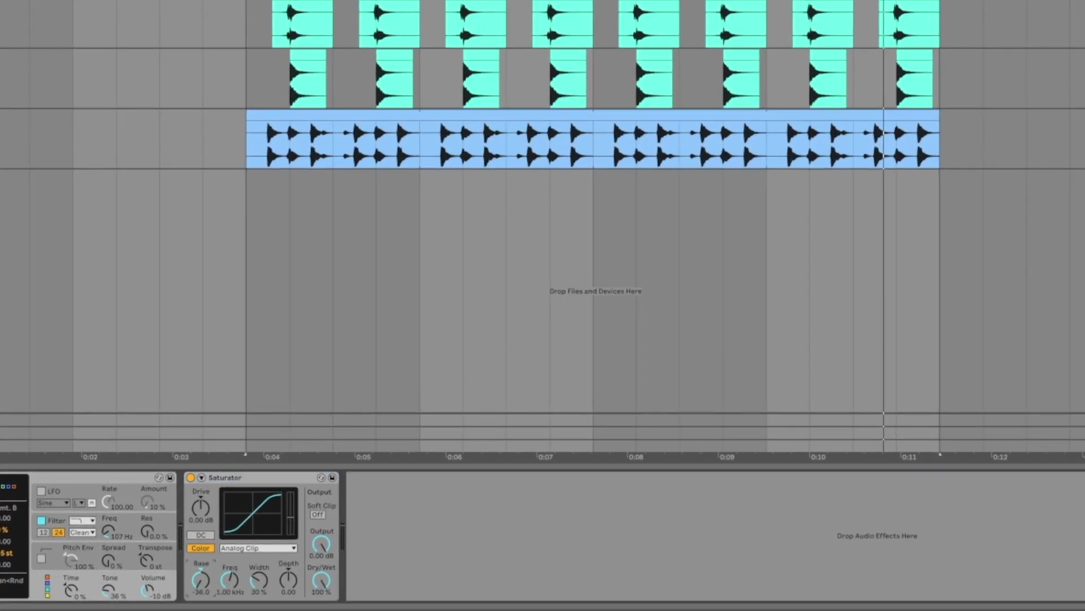
{"action": "left_click", "coordinate": [267, 552]}
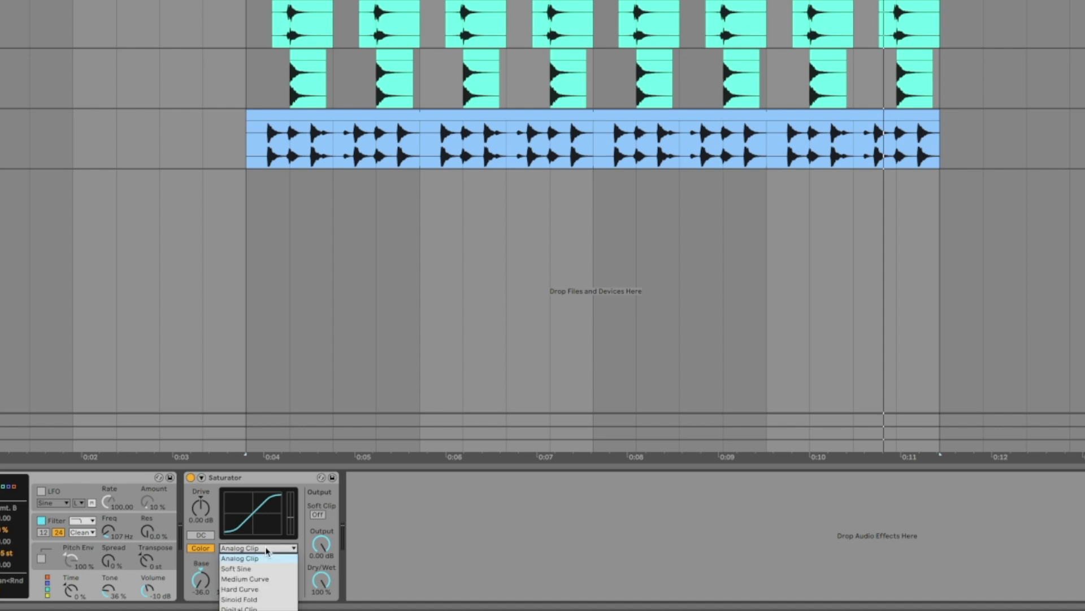
{"action": "left_click", "coordinate": [260, 579]}
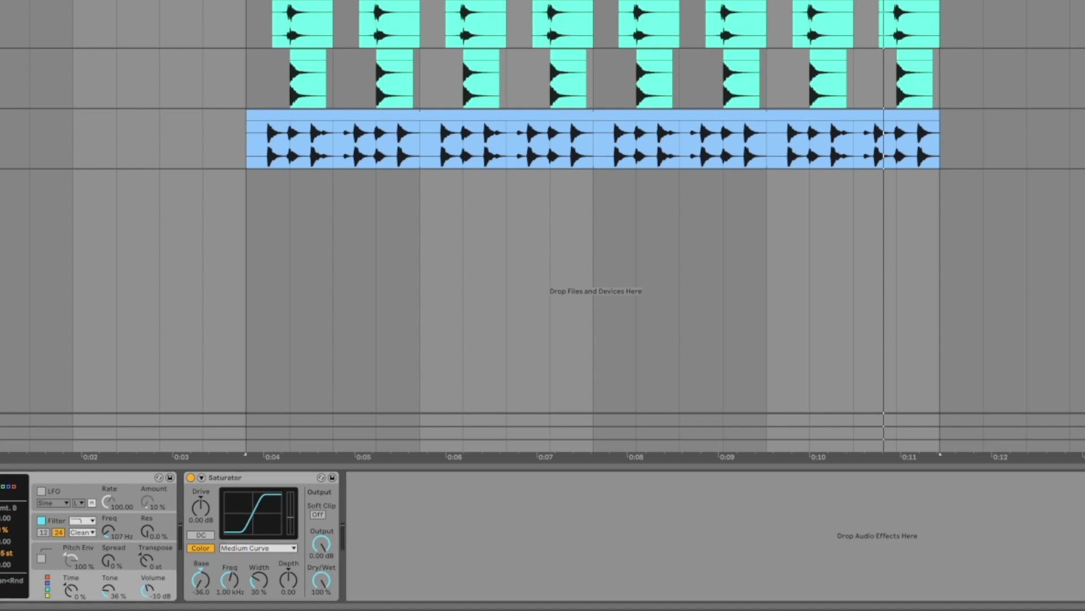
Load OTT with Amount 39% and Output 6.00 dB, then audition the bass.
{"action": "key", "text": "Return"}
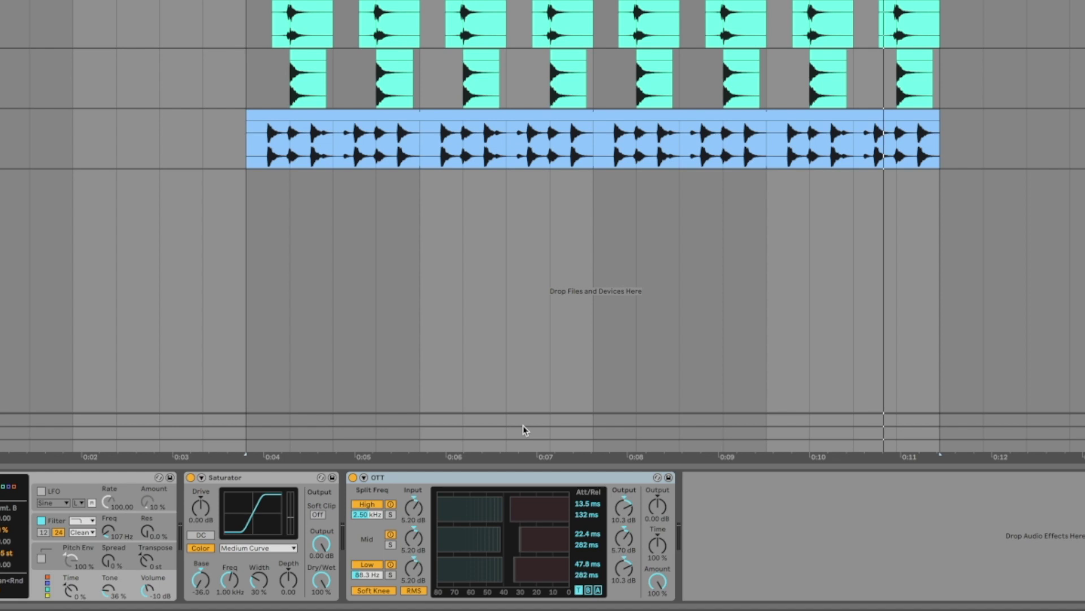
{"action": "left_click_drag", "start_coordinate": [658, 581], "coordinate": [657, 602]}
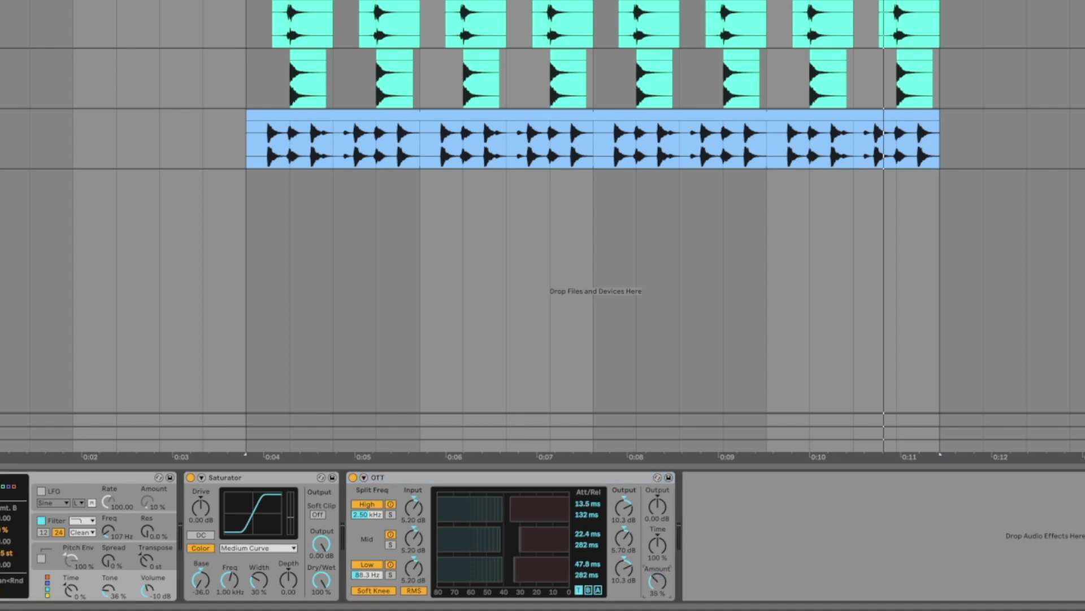
{"action": "left_click", "coordinate": [656, 511]}
{"action": "type", "text": "6"}
{"action": "key", "text": "Return"}
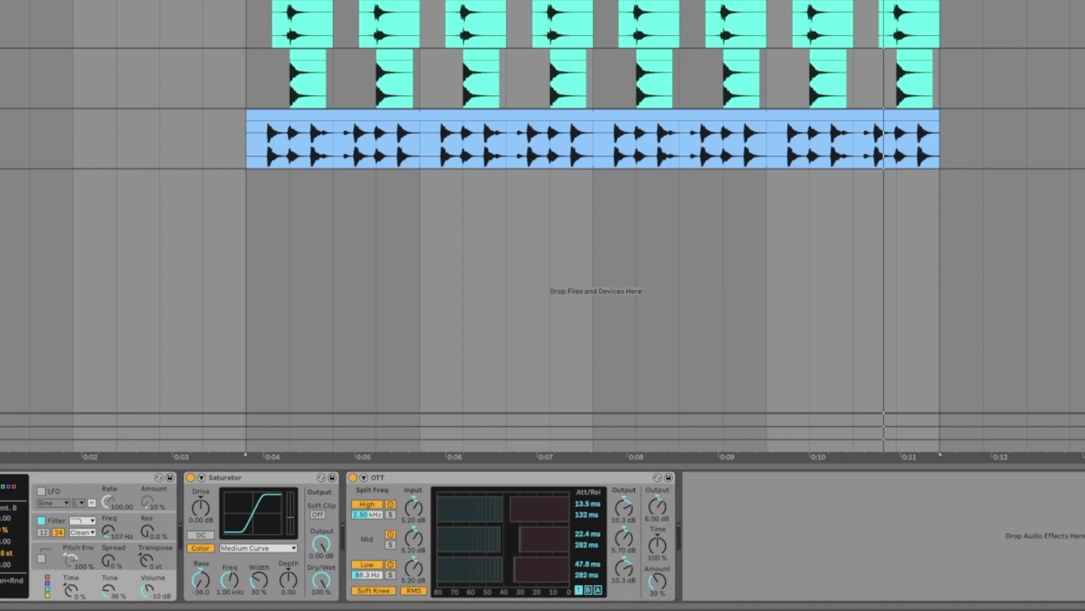
{"action": "key", "text": "space"}
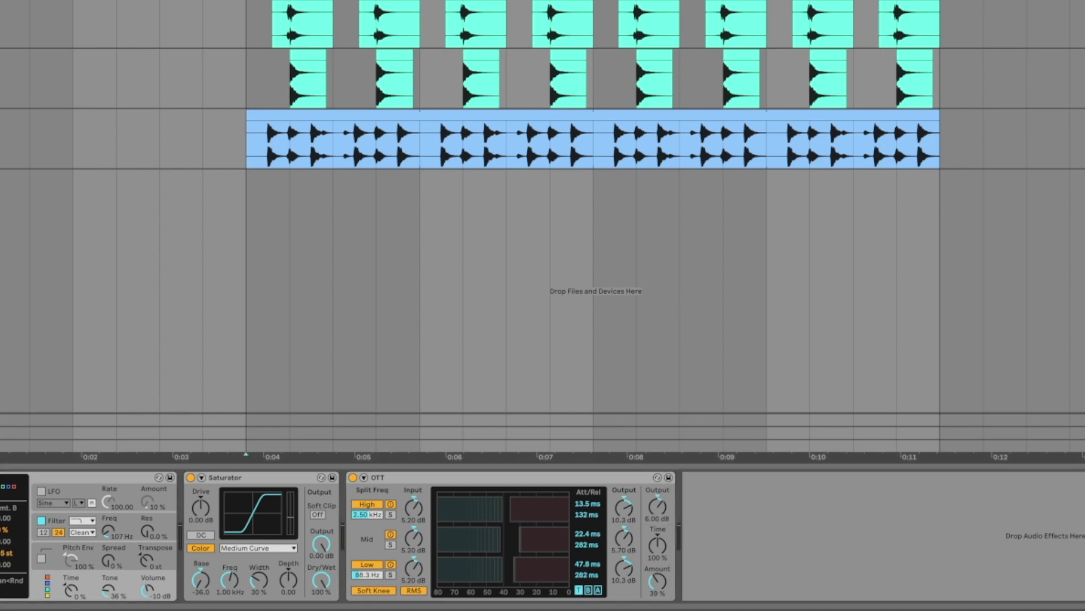
{"action": "key", "text": "space"}
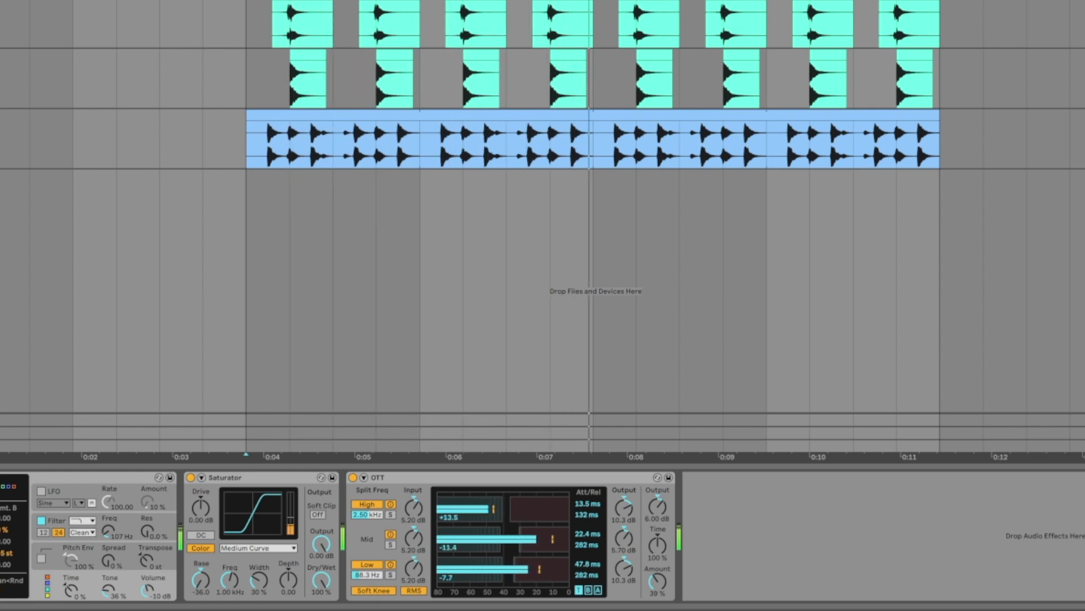
{"action": "key", "text": "space"}
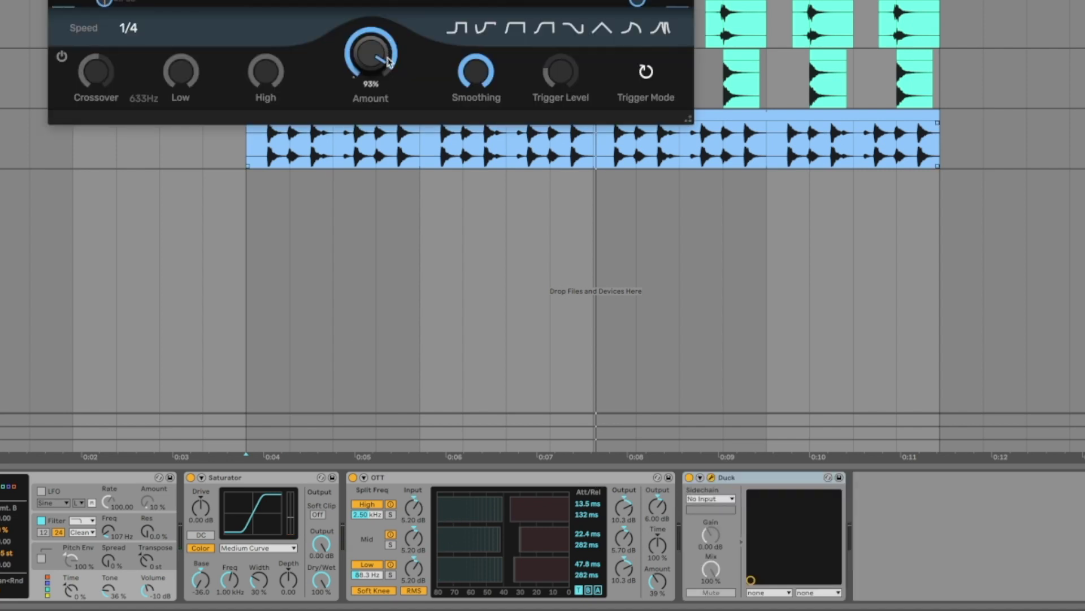
Set Duck's Amount to 81%, play it back, and close the Duck window.
{"action": "left_click_drag", "start_coordinate": [366, 47], "coordinate": [366, 62]}
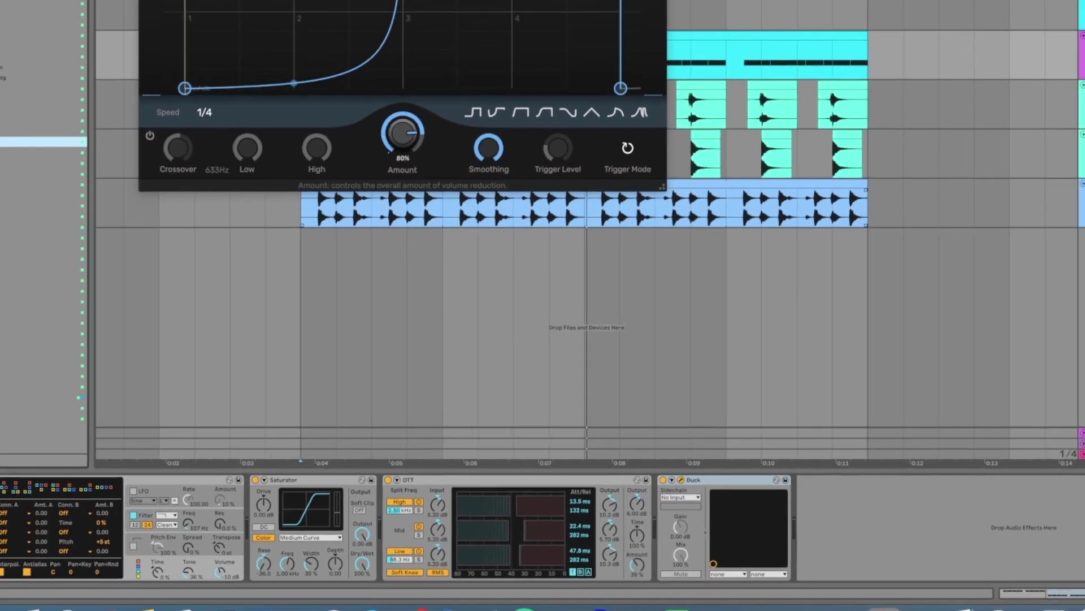
{"action": "left_click_drag", "start_coordinate": [403, 133], "coordinate": [400, 129]}
{"action": "key", "text": "space"}
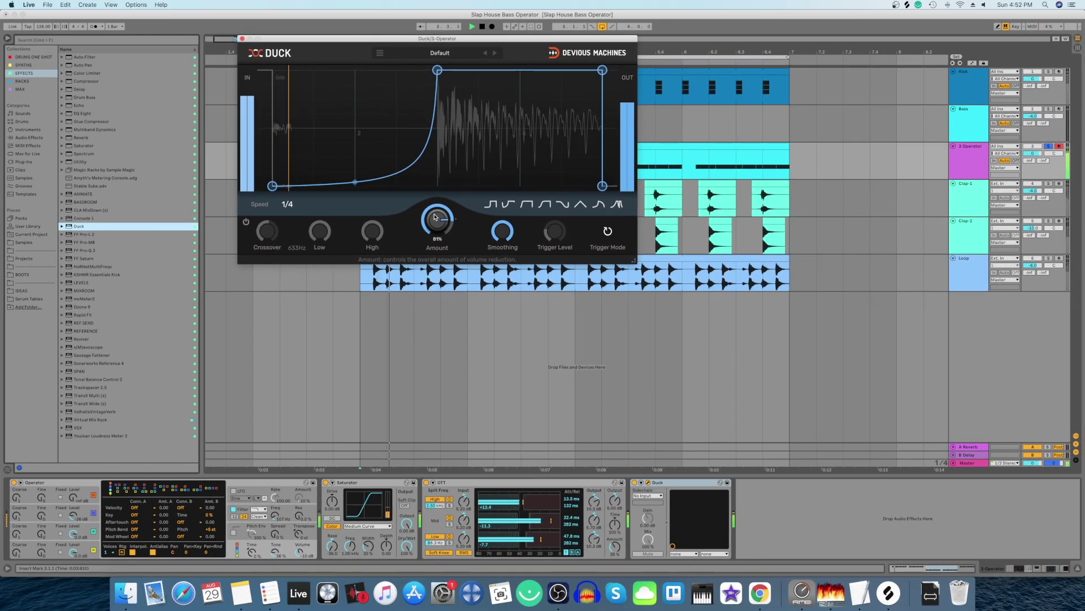
{"action": "left_click", "coordinate": [243, 39]}
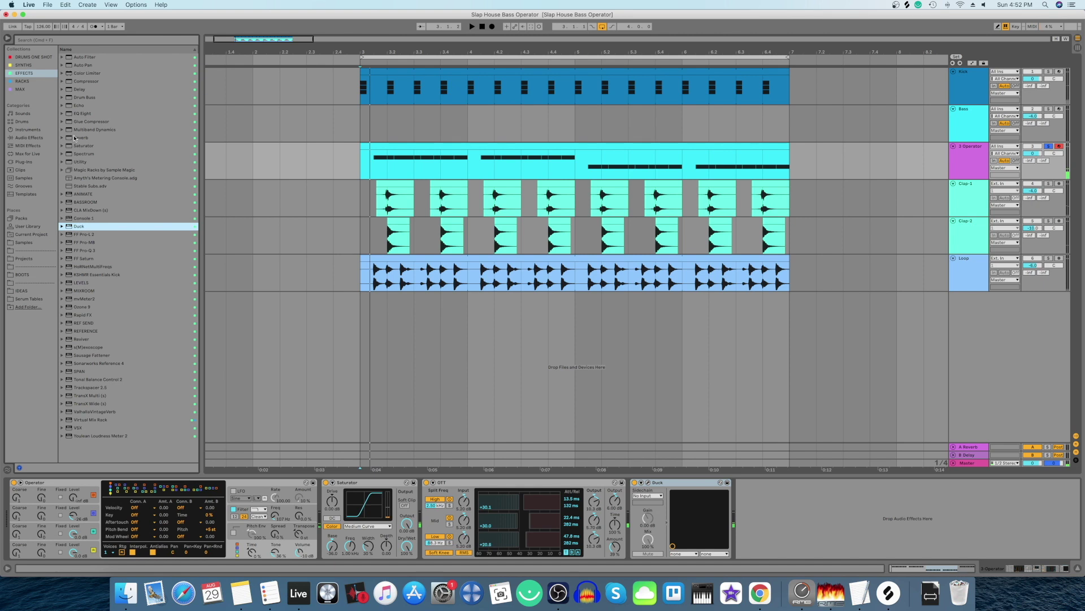
Add a Limiter from Audio Effects > Dynamics after Duck and play bass with the beat.
{"action": "left_click", "coordinate": [24, 138]}
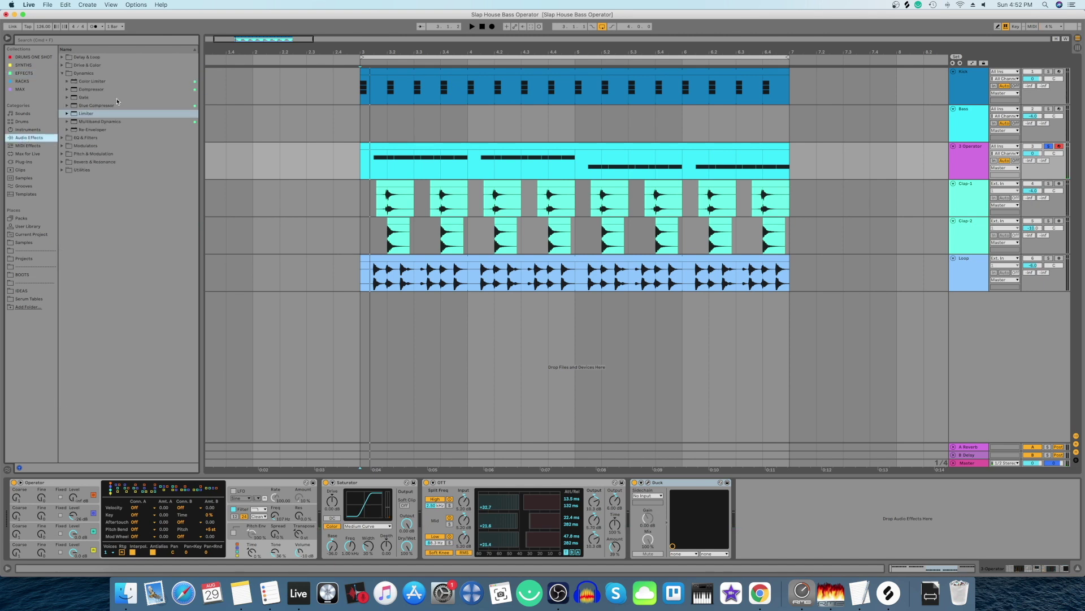
{"action": "double_click", "coordinate": [85, 114]}
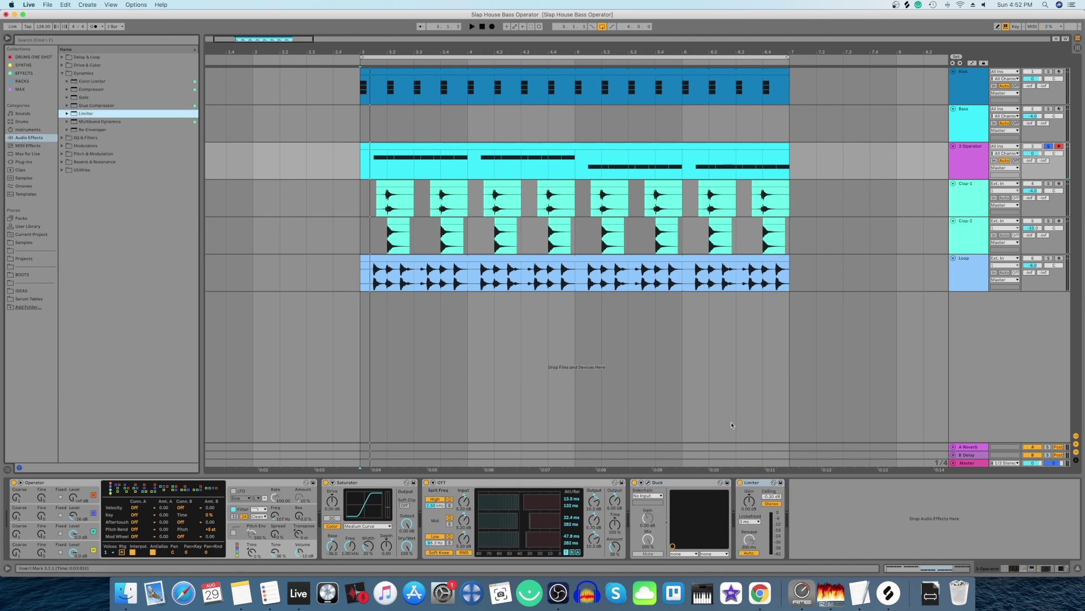
{"action": "key", "text": "space"}
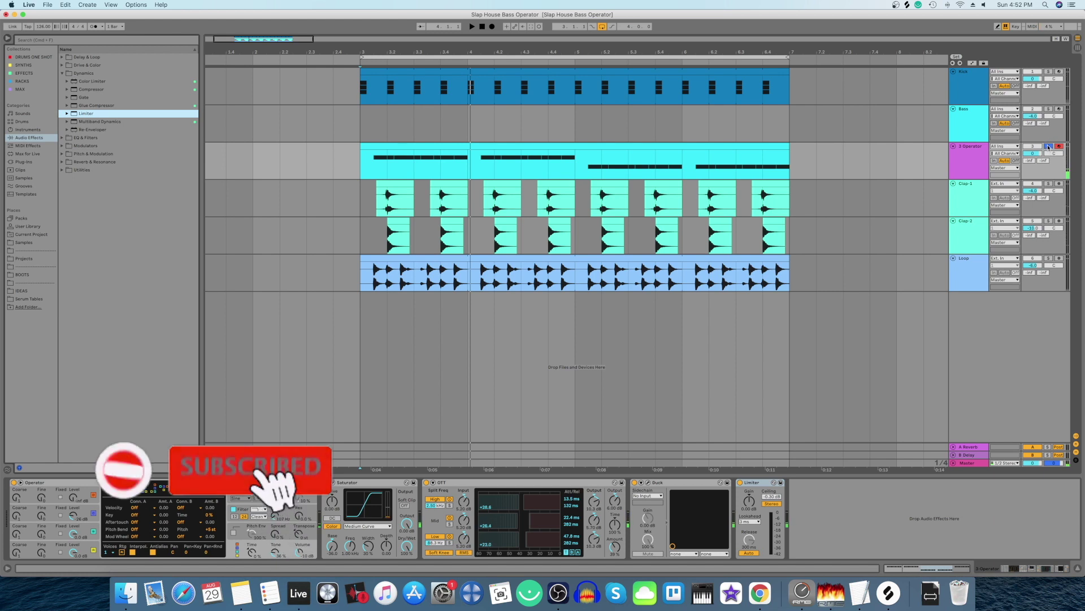